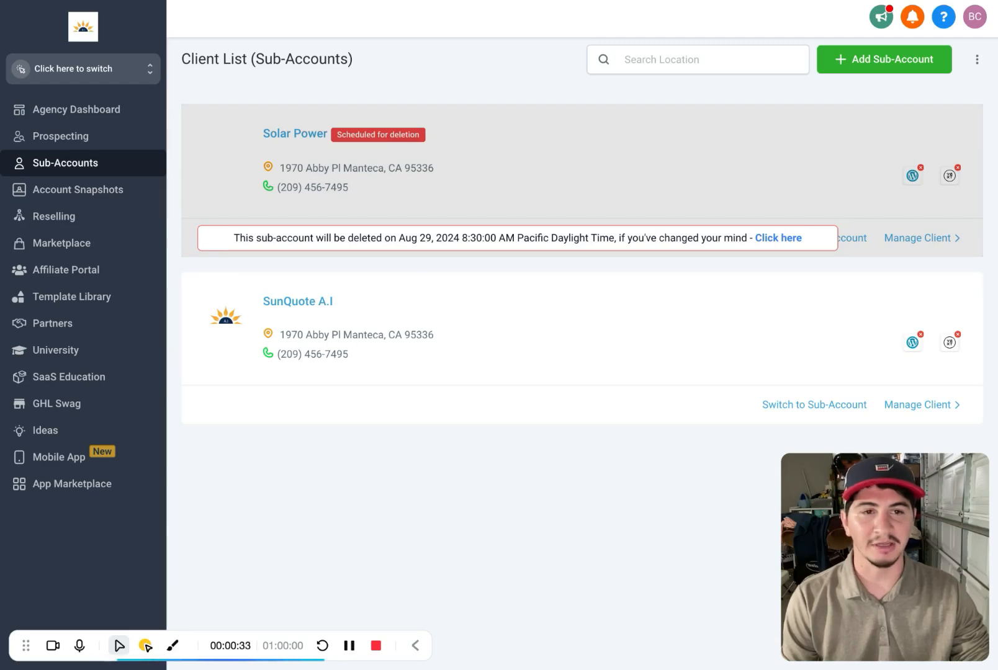
Start adding a new sub-account and look through the available snapshot templates
{"action": "left_click", "coordinate": [884, 59]}
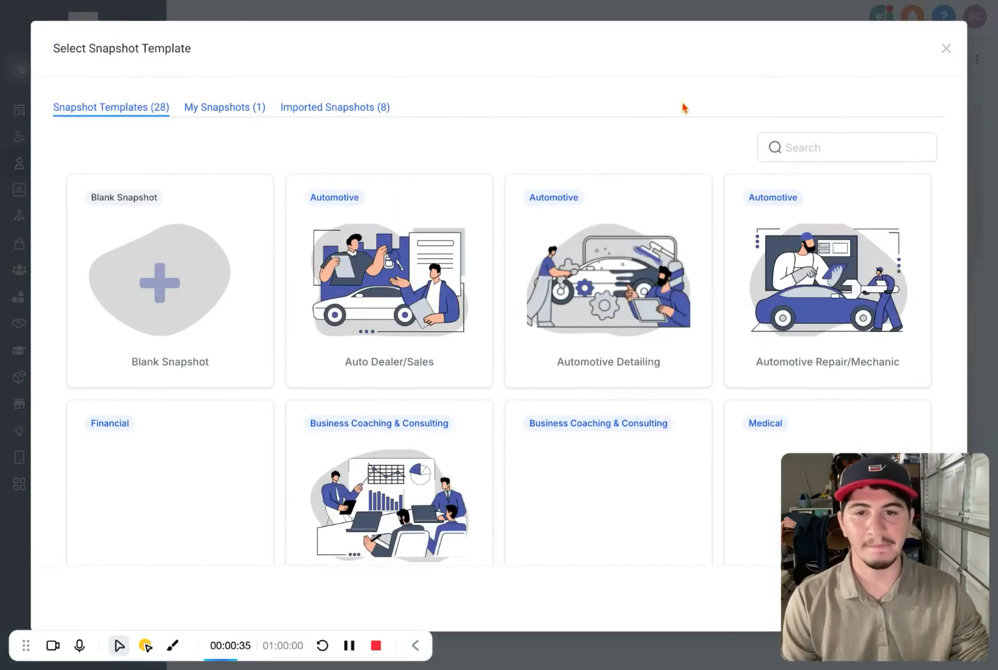
{"action": "scroll", "coordinate": [624, 204], "scroll_direction": "down", "scroll_amount": 1}
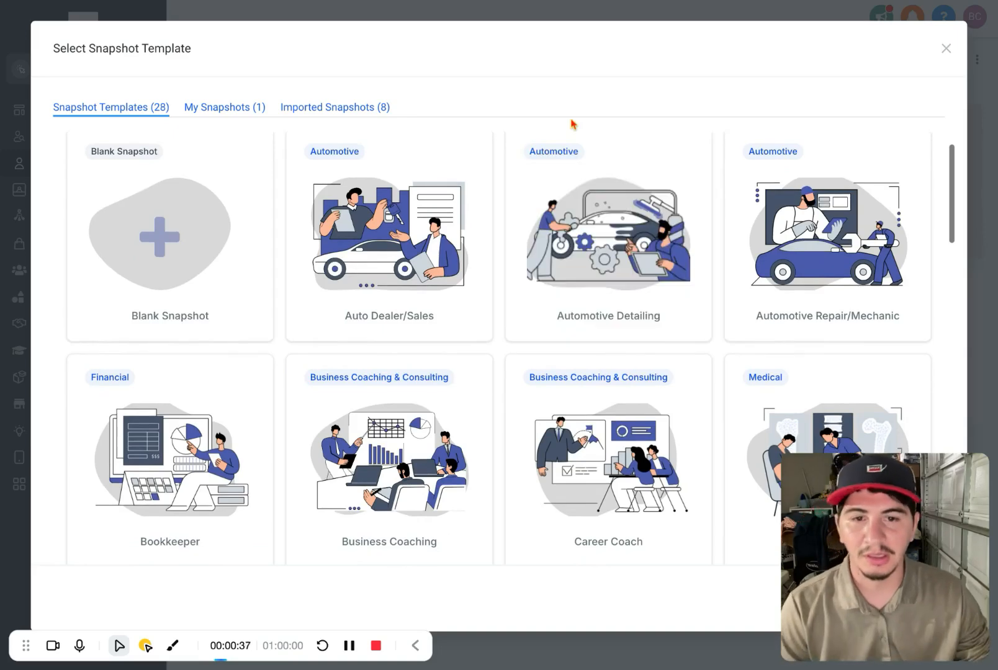
{"action": "scroll", "coordinate": [483, 215], "scroll_direction": "down", "scroll_amount": 2}
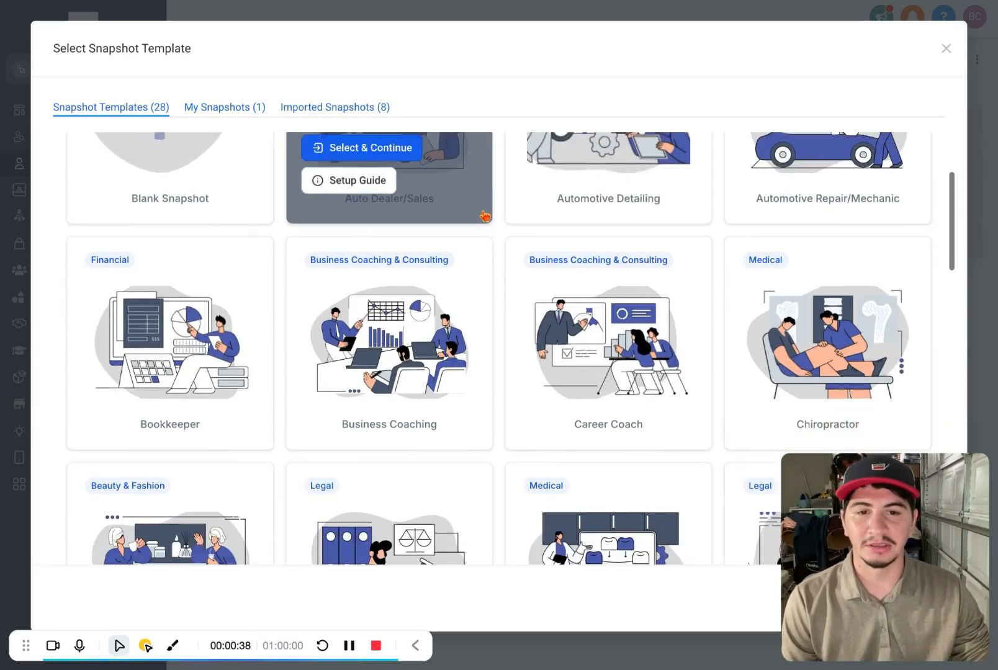
{"action": "scroll", "coordinate": [501, 371], "scroll_direction": "down", "scroll_amount": 3}
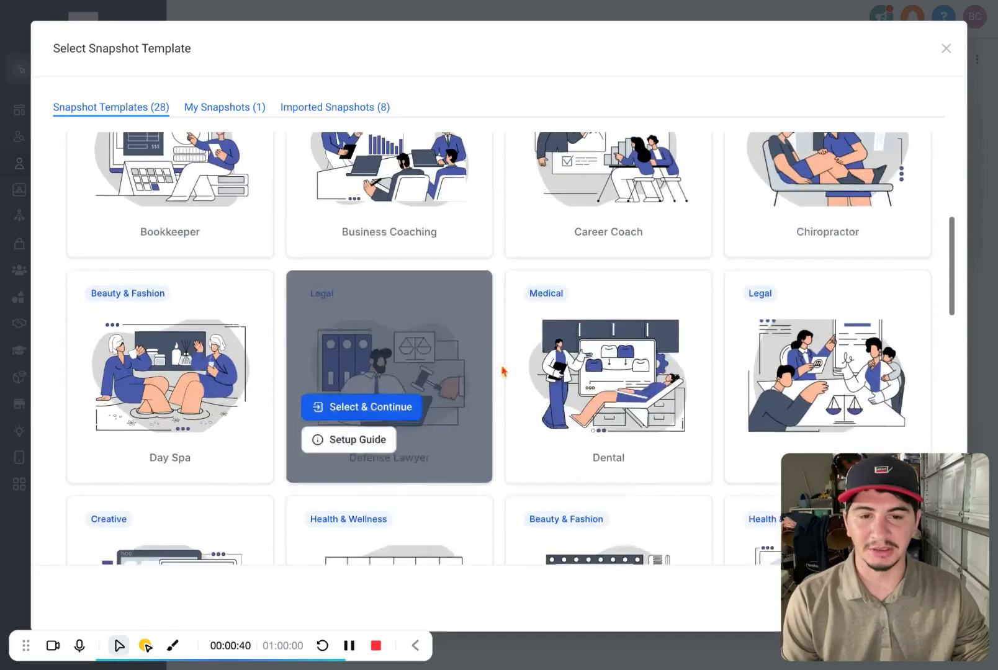
{"action": "scroll", "coordinate": [505, 371], "scroll_direction": "down", "scroll_amount": 8}
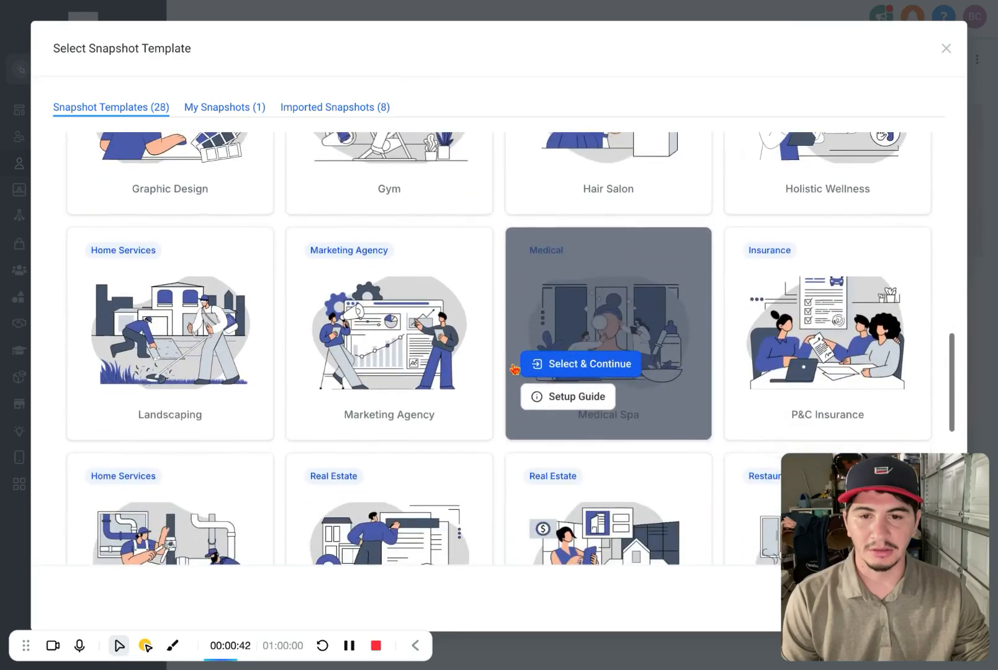
{"action": "scroll", "coordinate": [515, 370], "scroll_direction": "up", "scroll_amount": 7}
{"action": "scroll", "coordinate": [499, 370], "scroll_direction": "down", "scroll_amount": 2}
{"action": "scroll", "coordinate": [498, 371], "scroll_direction": "down", "scroll_amount": 4}
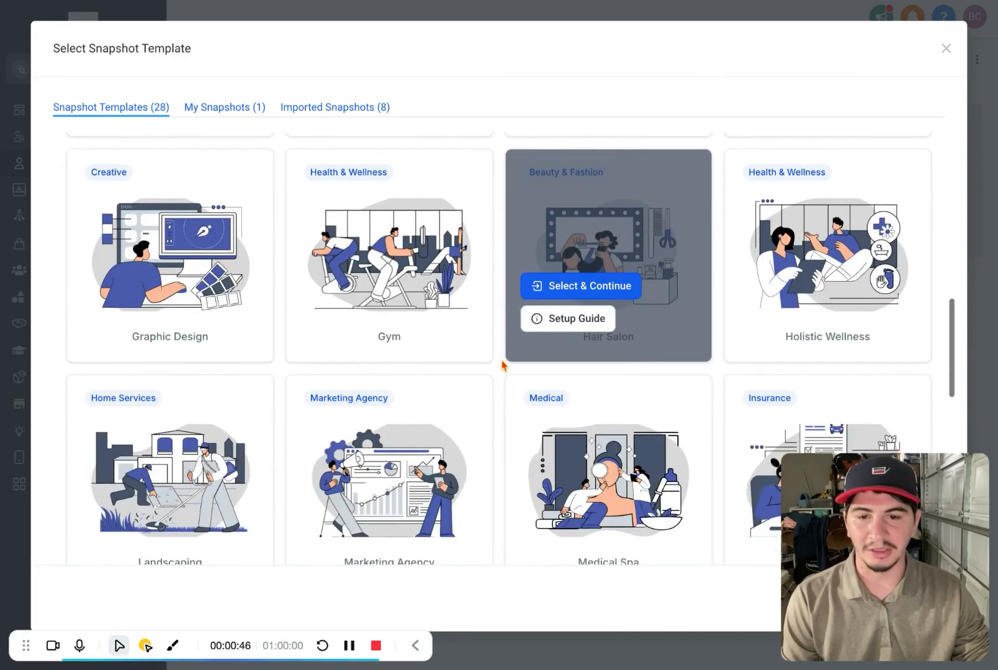
{"action": "scroll", "coordinate": [503, 372], "scroll_direction": "down", "scroll_amount": 2}
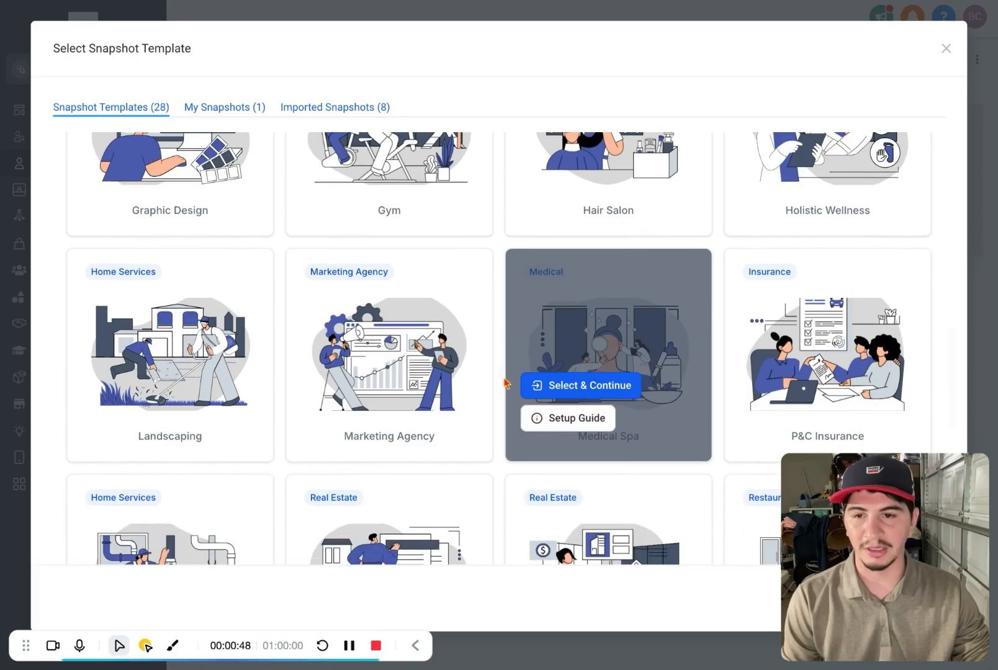
{"action": "scroll", "coordinate": [505, 383], "scroll_direction": "down", "scroll_amount": 7}
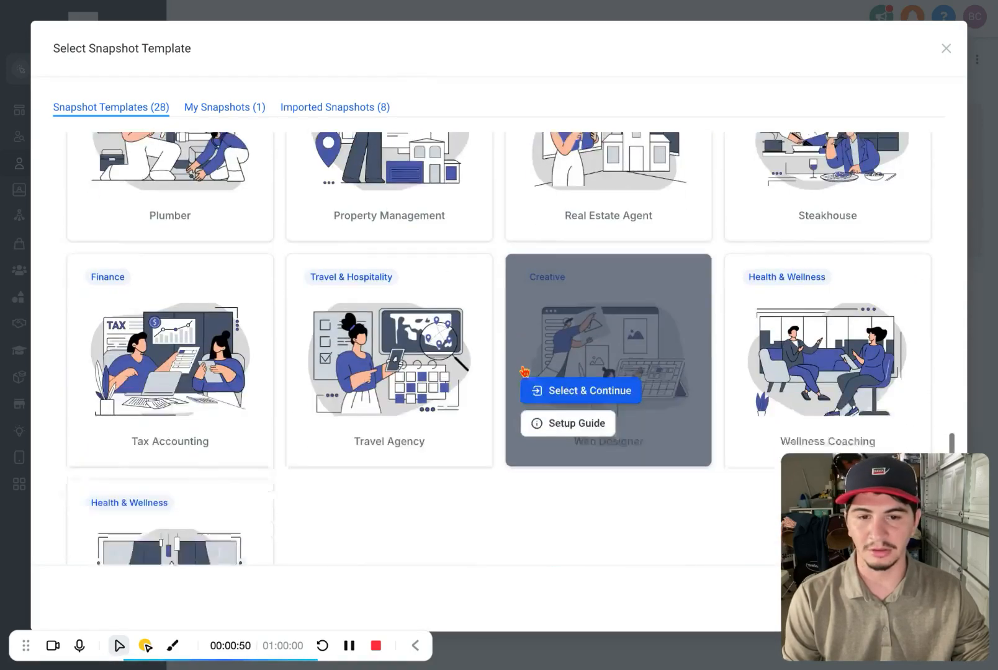
{"action": "scroll", "coordinate": [515, 373], "scroll_direction": "down", "scroll_amount": 1}
{"action": "scroll", "coordinate": [506, 501], "scroll_direction": "up", "scroll_amount": 12}
{"action": "scroll", "coordinate": [502, 500], "scroll_direction": "up", "scroll_amount": 10}
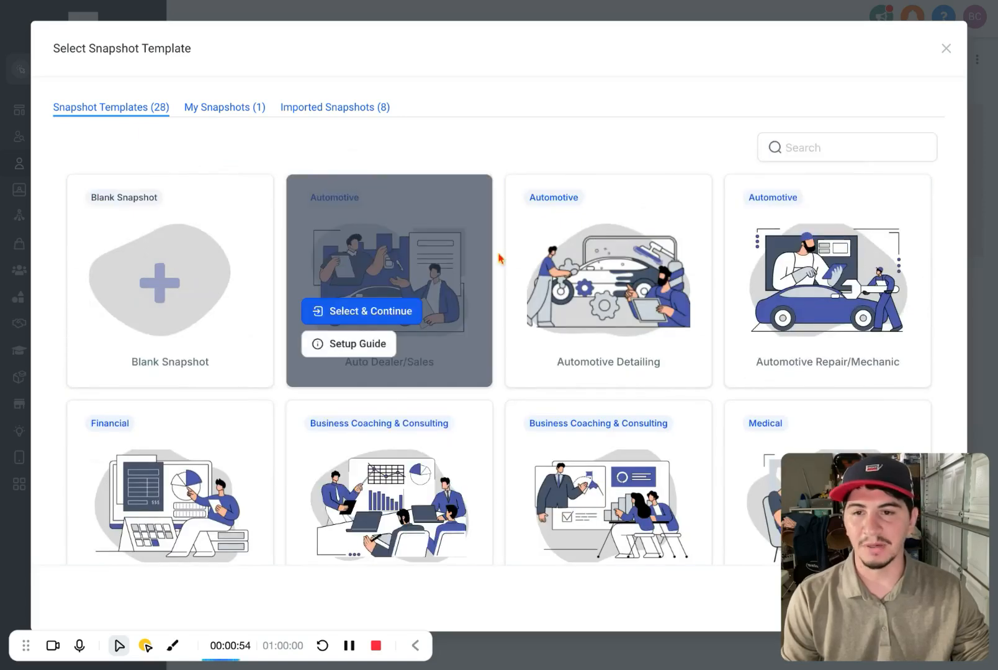
Choose the Blank Snapshot template and opt to add the account manually instead of searching for a business
{"action": "mouse_move", "coordinate": [138, 266]}
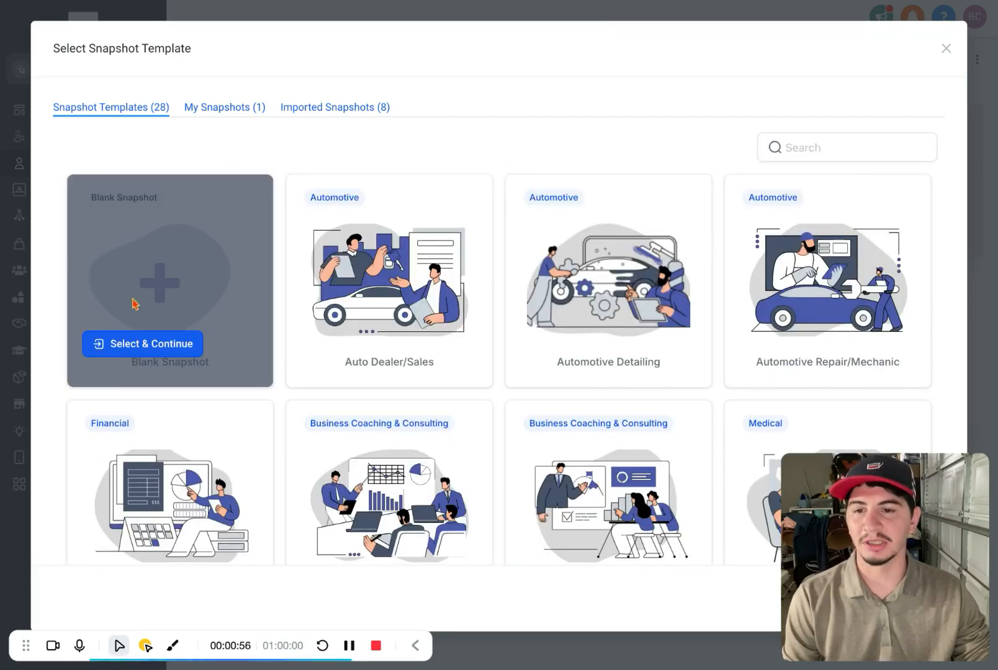
{"action": "scroll", "coordinate": [134, 344], "scroll_direction": "down", "scroll_amount": 1}
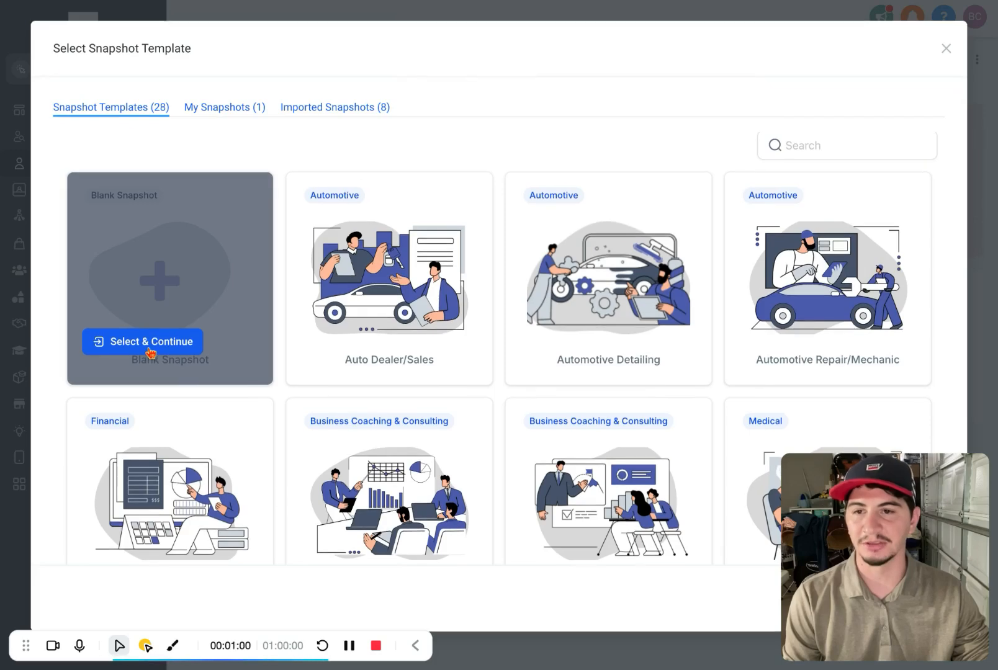
{"action": "left_click", "coordinate": [150, 351]}
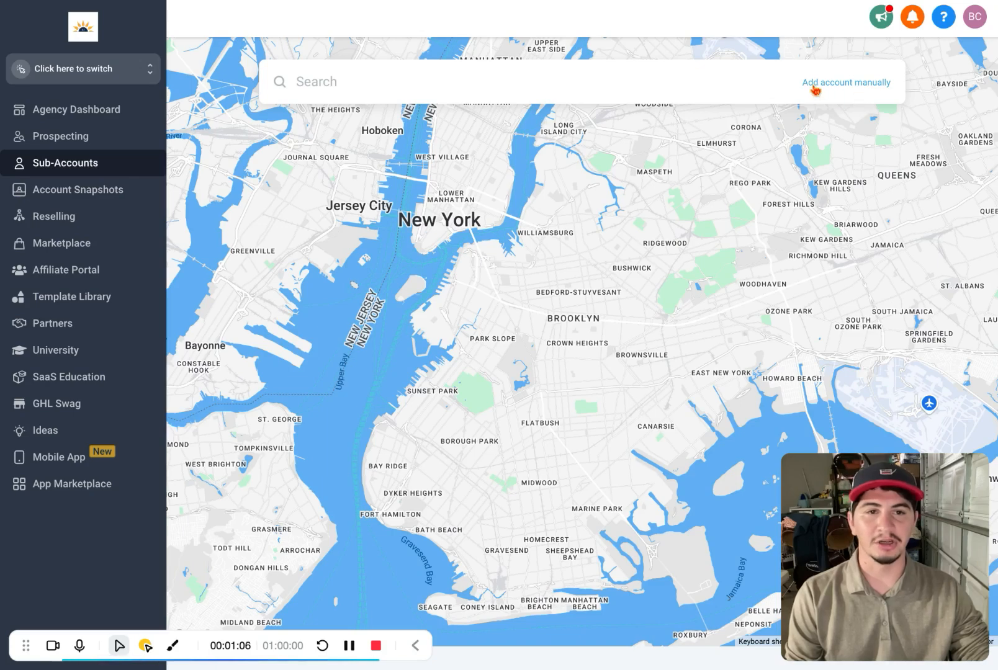
{"action": "left_click", "coordinate": [849, 86]}
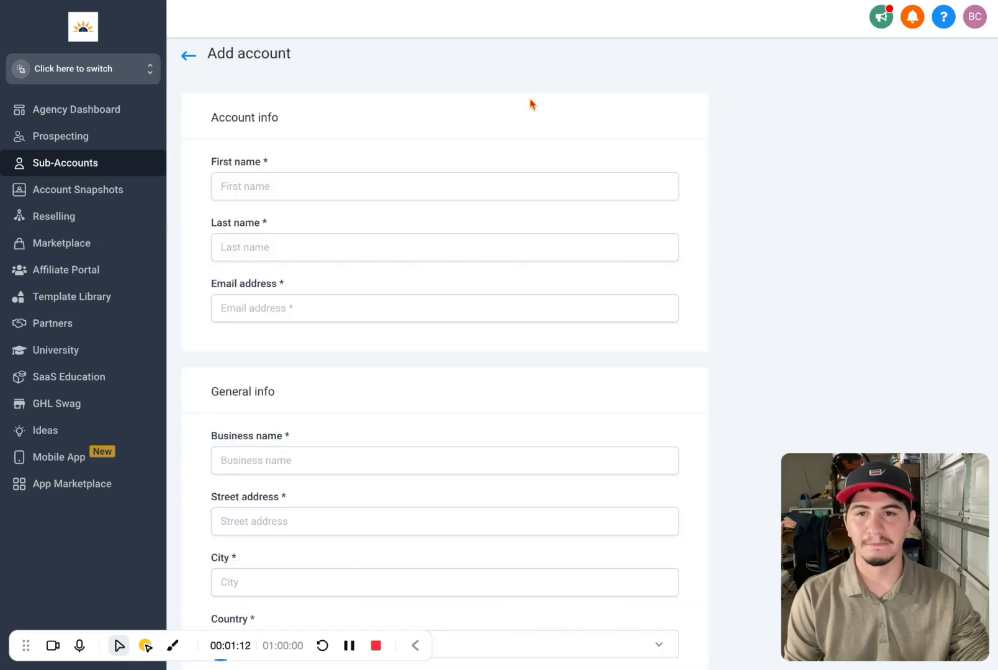
Fill in the contact and business details for John's Business with United States, California and the America/Los_Angeles time zone, and save the account
{"action": "scroll", "coordinate": [635, 219], "scroll_direction": "down", "scroll_amount": 1}
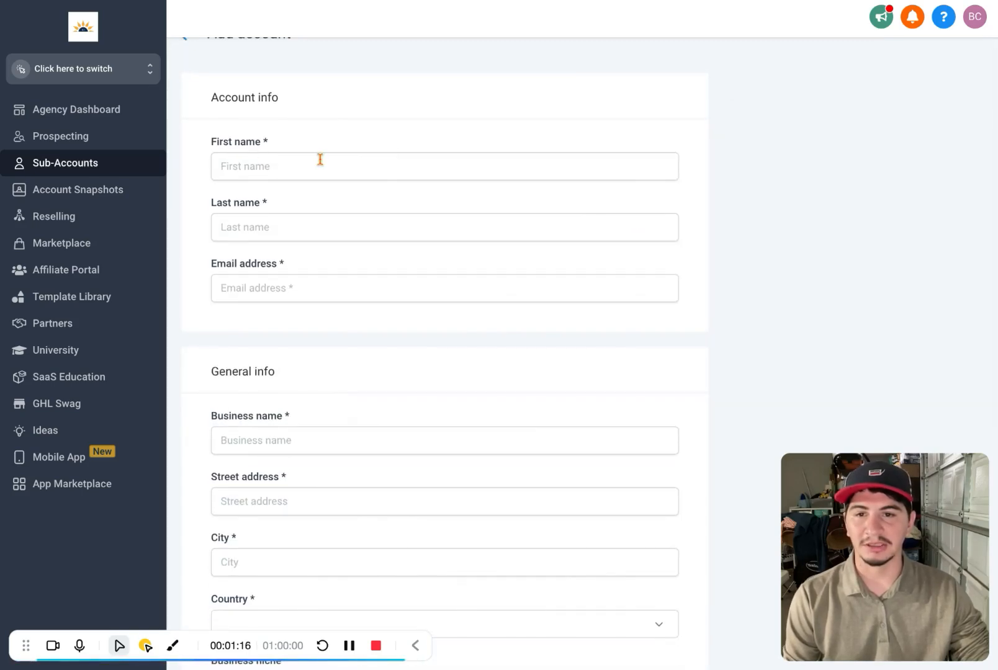
{"action": "scroll", "coordinate": [318, 158], "scroll_direction": "down", "scroll_amount": 2}
{"action": "scroll", "coordinate": [403, 177], "scroll_direction": "down", "scroll_amount": 6}
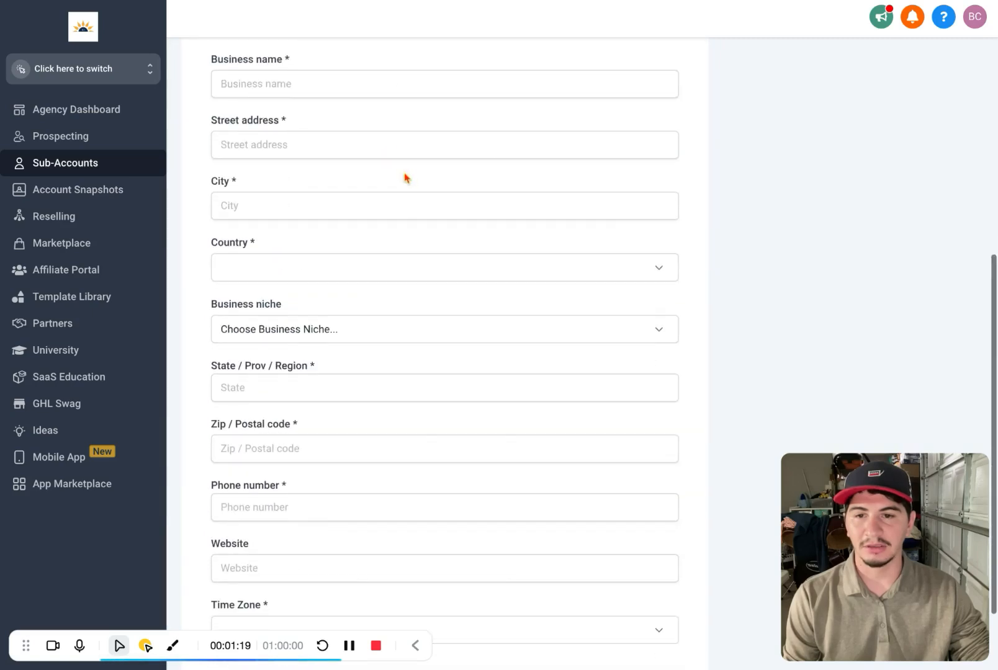
{"action": "scroll", "coordinate": [465, 217], "scroll_direction": "up", "scroll_amount": 7}
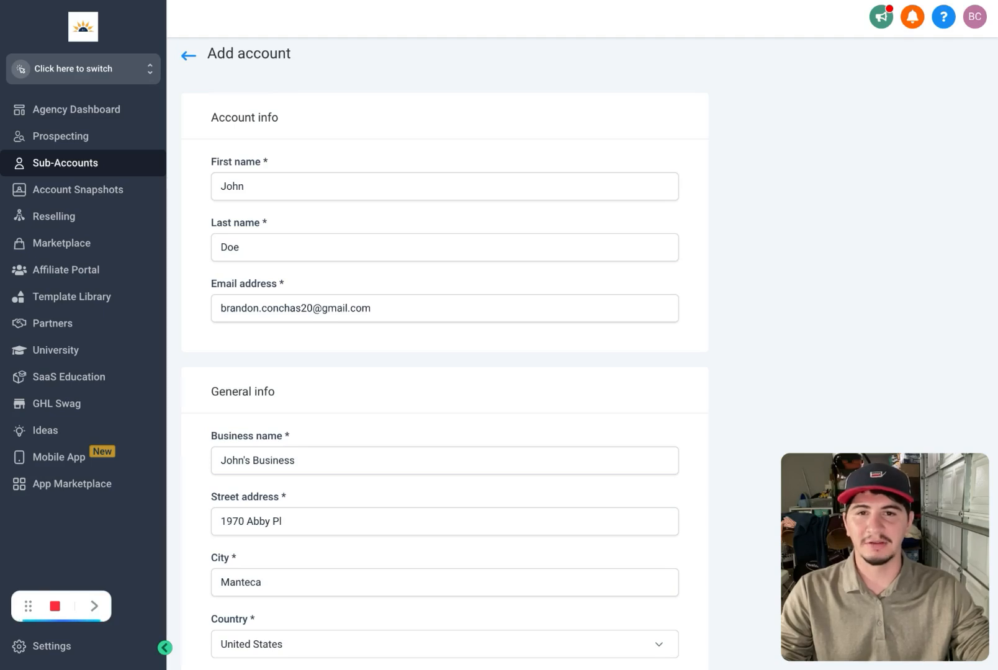
{"action": "scroll", "coordinate": [445, 354], "scroll_direction": "down", "scroll_amount": 6}
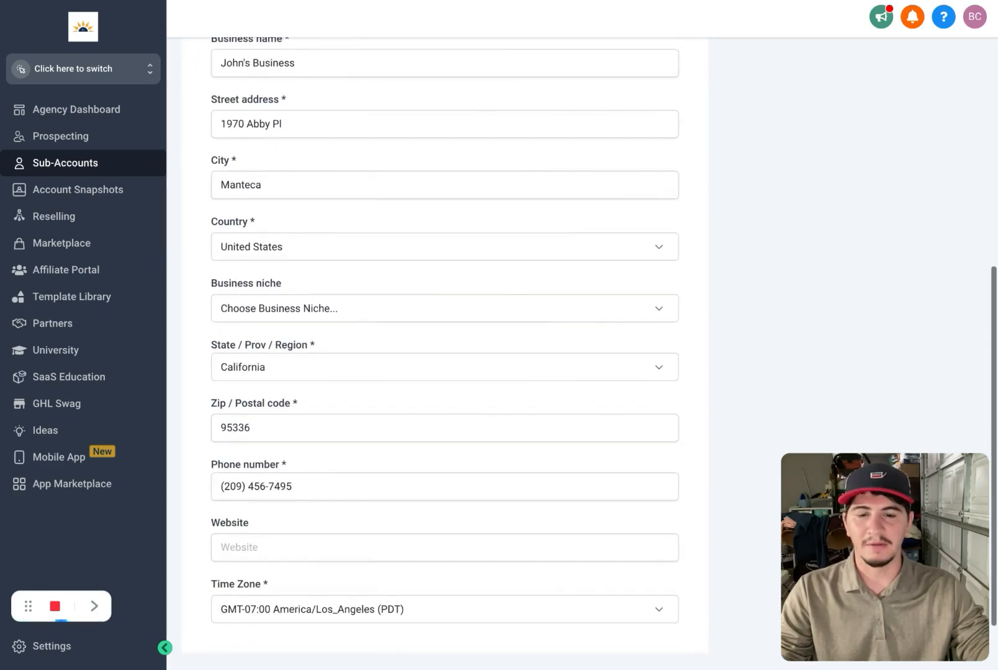
{"action": "scroll", "coordinate": [444, 354], "scroll_direction": "down", "scroll_amount": 1}
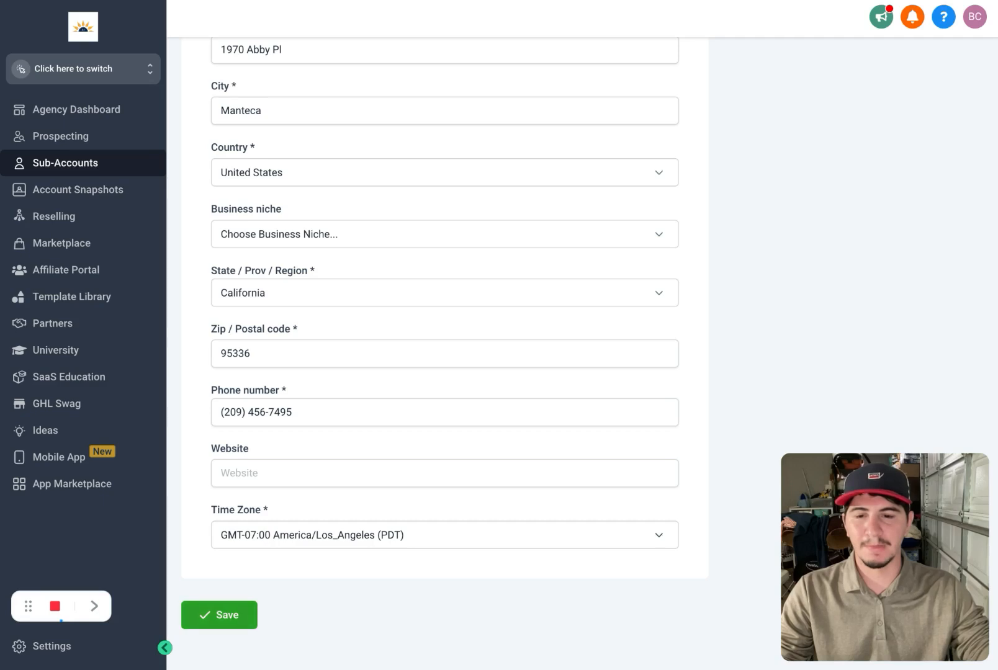
{"action": "left_click", "coordinate": [219, 614]}
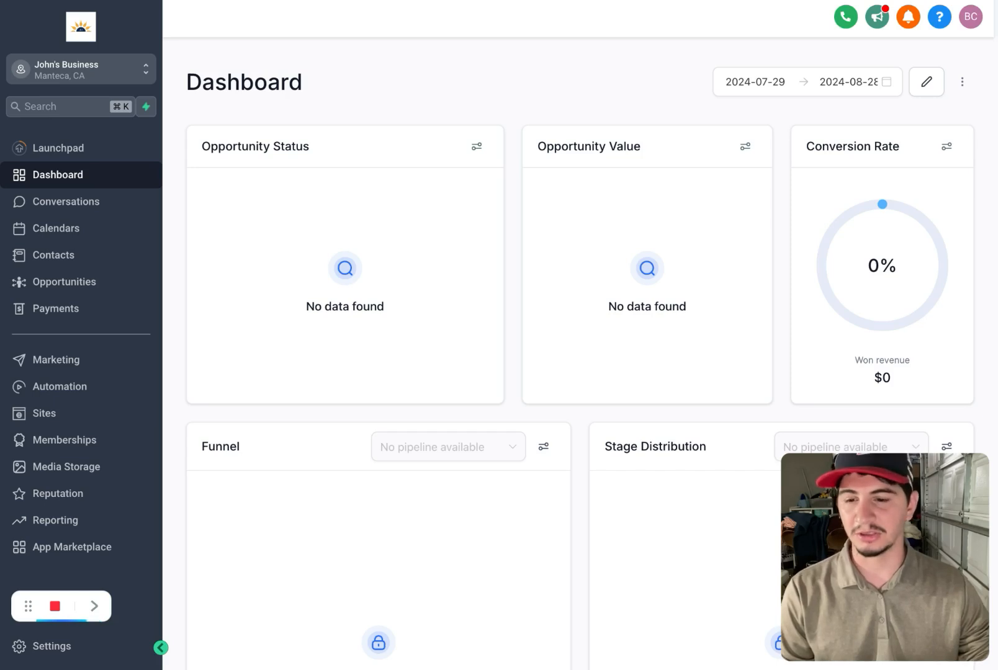
Open the staff settings of the John's Business sub-account and start adding a new employee
{"action": "left_click", "coordinate": [44, 646]}
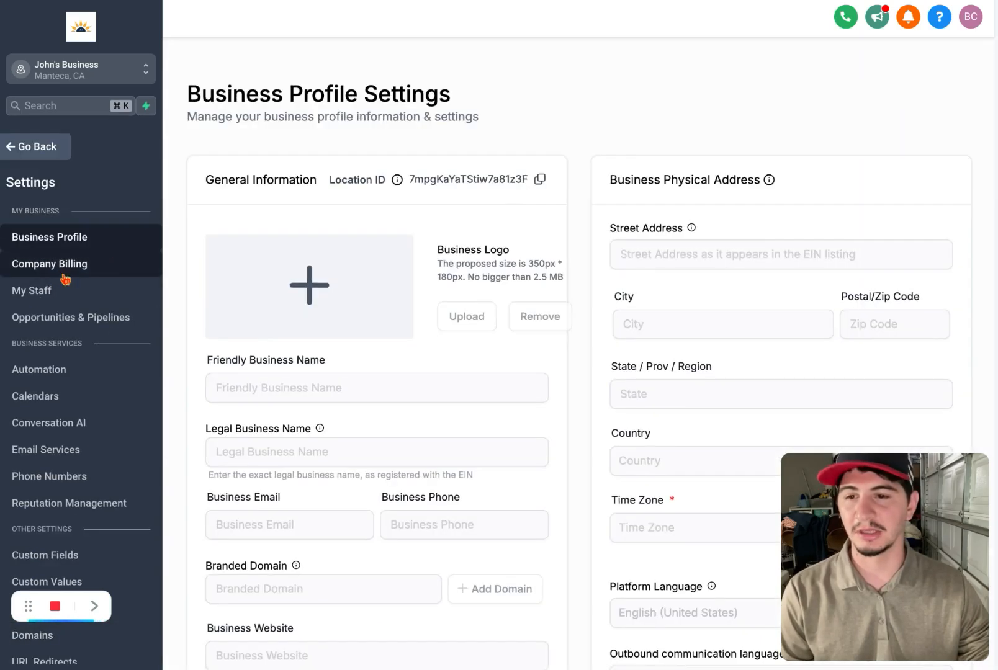
{"action": "left_click", "coordinate": [35, 296]}
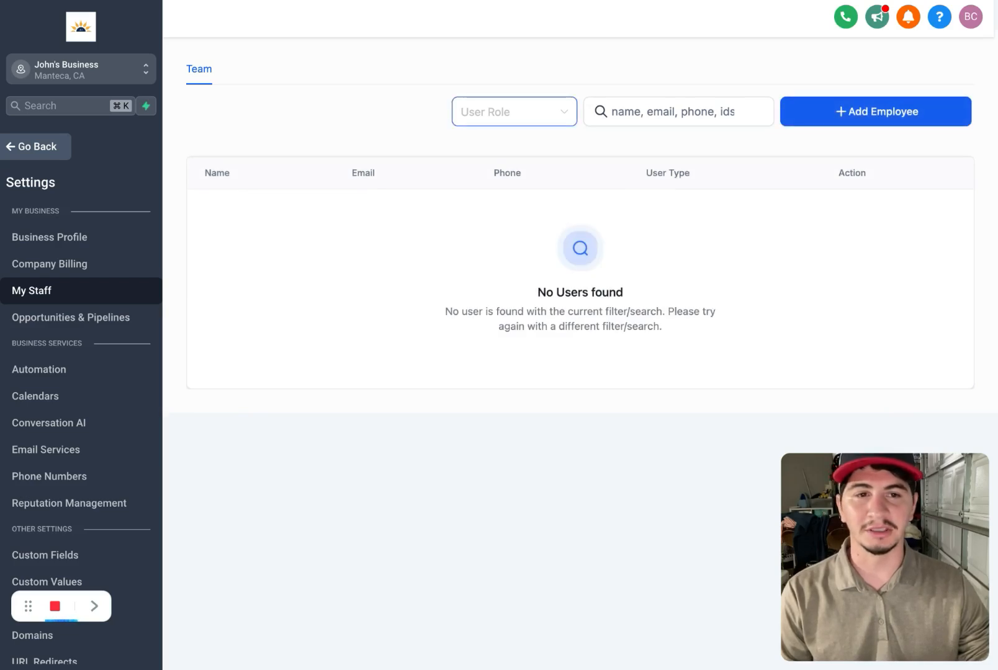
{"action": "left_click", "coordinate": [876, 112]}
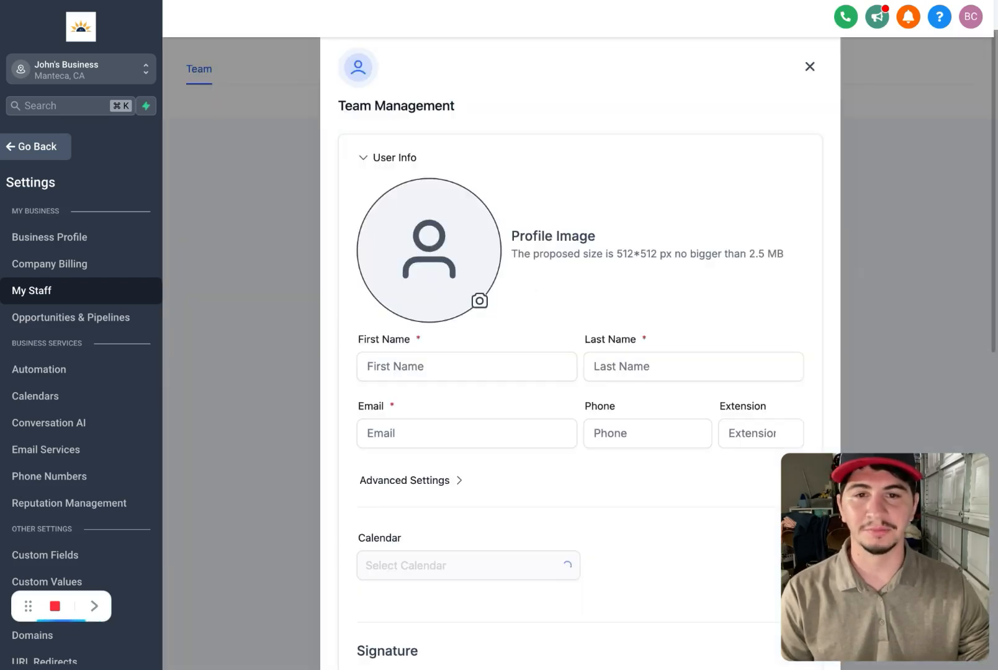
Examine the new employee form's name, email, phone, calendar and signature fields and its remaining sections
{"action": "scroll", "coordinate": [714, 104], "scroll_direction": "down", "scroll_amount": 3}
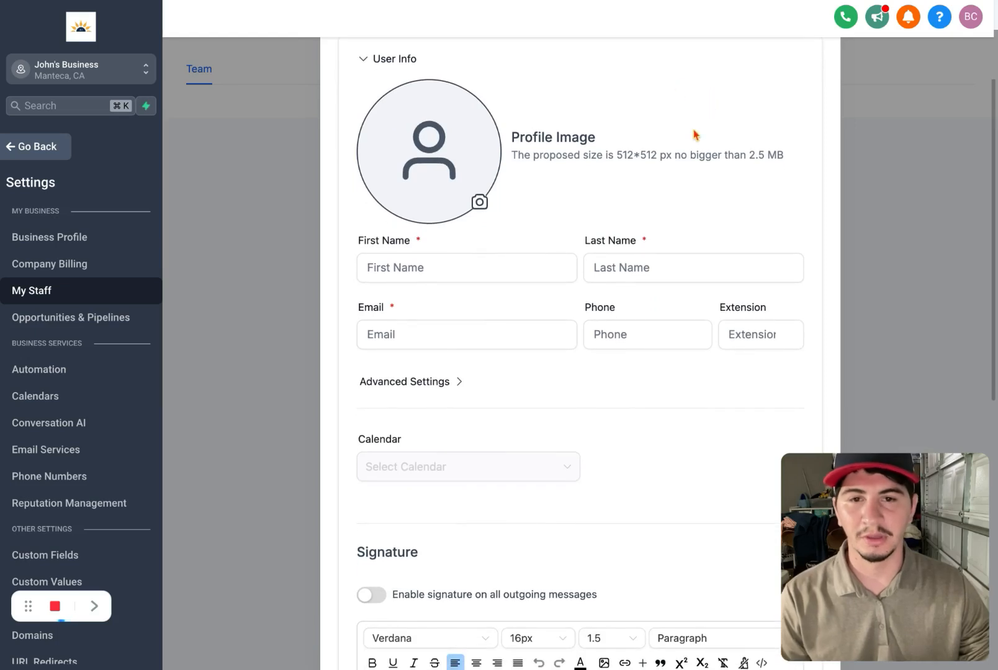
{"action": "left_click", "coordinate": [391, 213]}
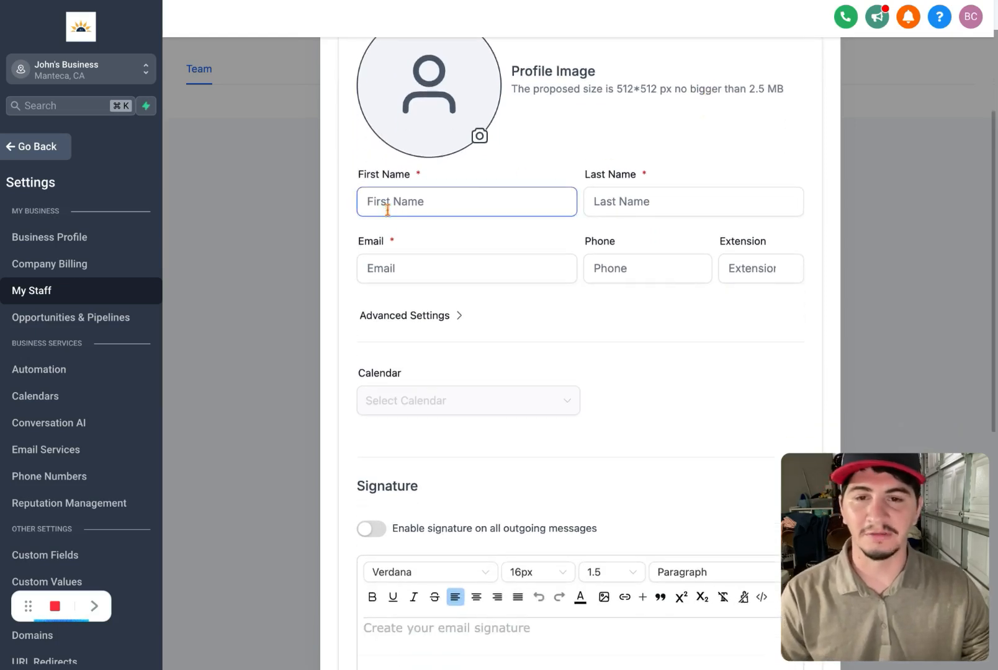
{"action": "scroll", "coordinate": [668, 212], "scroll_direction": "down", "scroll_amount": 1}
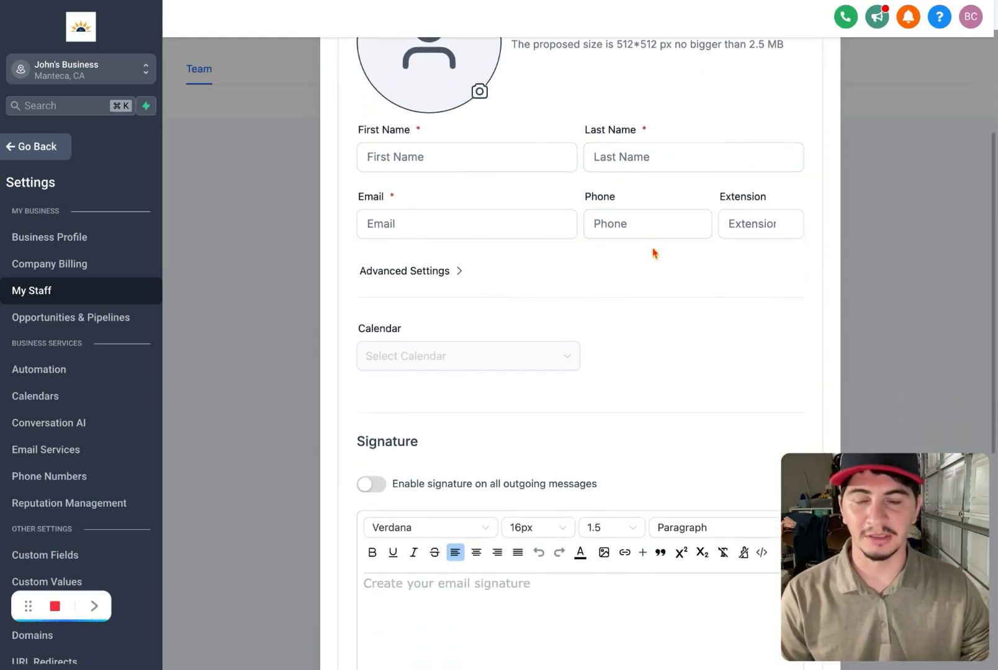
{"action": "scroll", "coordinate": [537, 293], "scroll_direction": "down", "scroll_amount": 1}
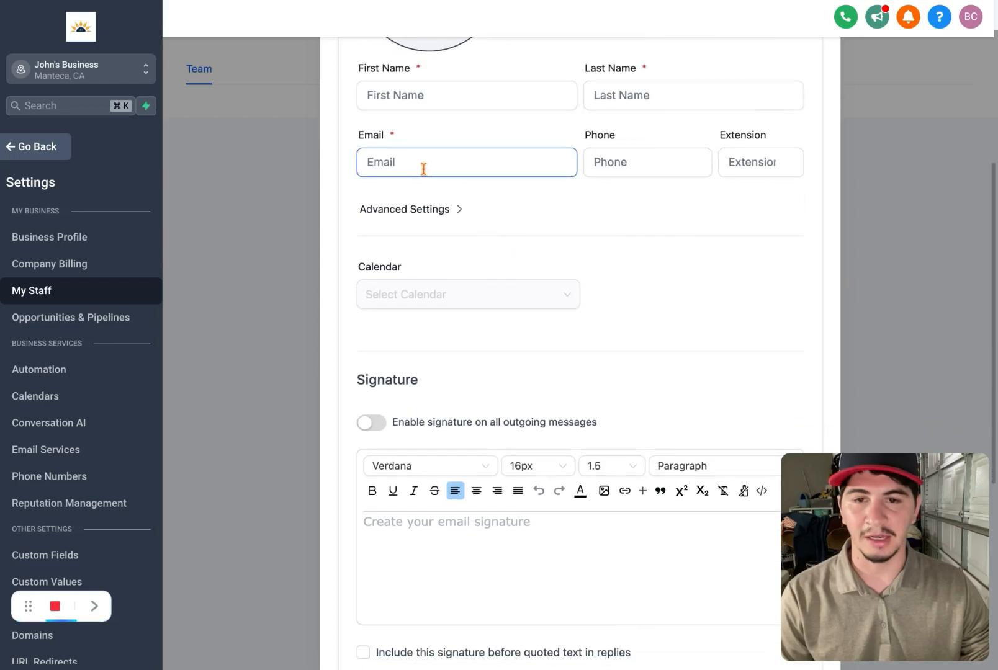
{"action": "scroll", "coordinate": [452, 186], "scroll_direction": "up", "scroll_amount": 1}
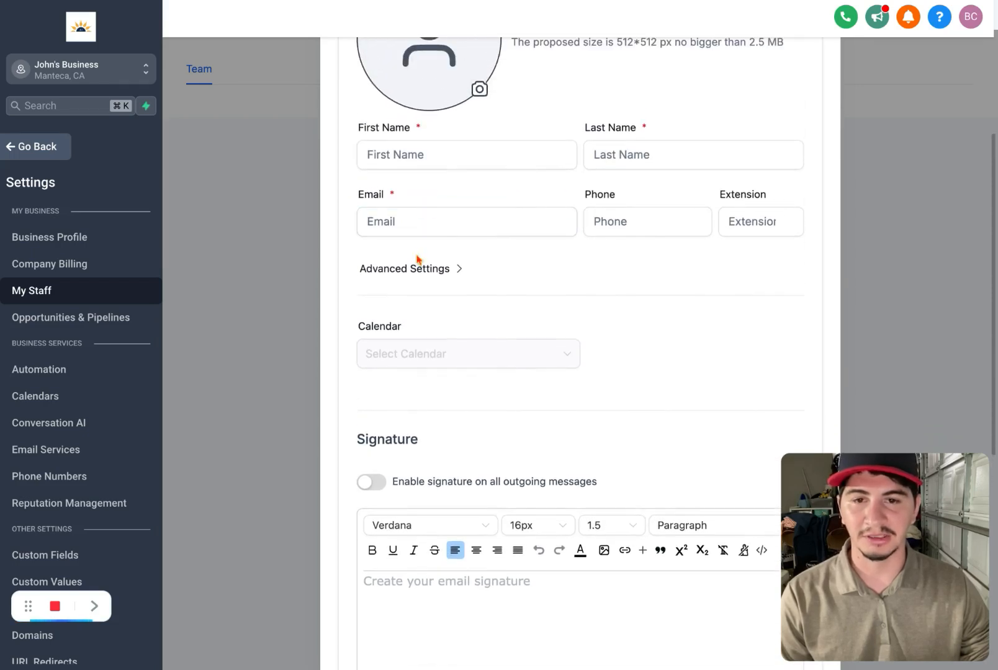
{"action": "scroll", "coordinate": [587, 282], "scroll_direction": "down", "scroll_amount": 1}
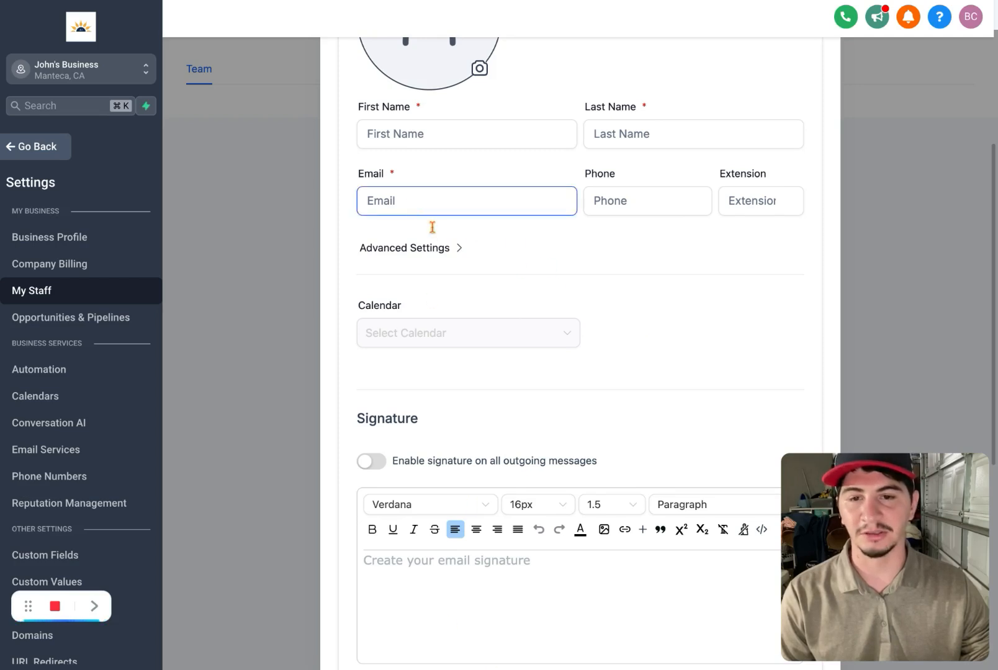
{"action": "scroll", "coordinate": [559, 323], "scroll_direction": "down", "scroll_amount": 4}
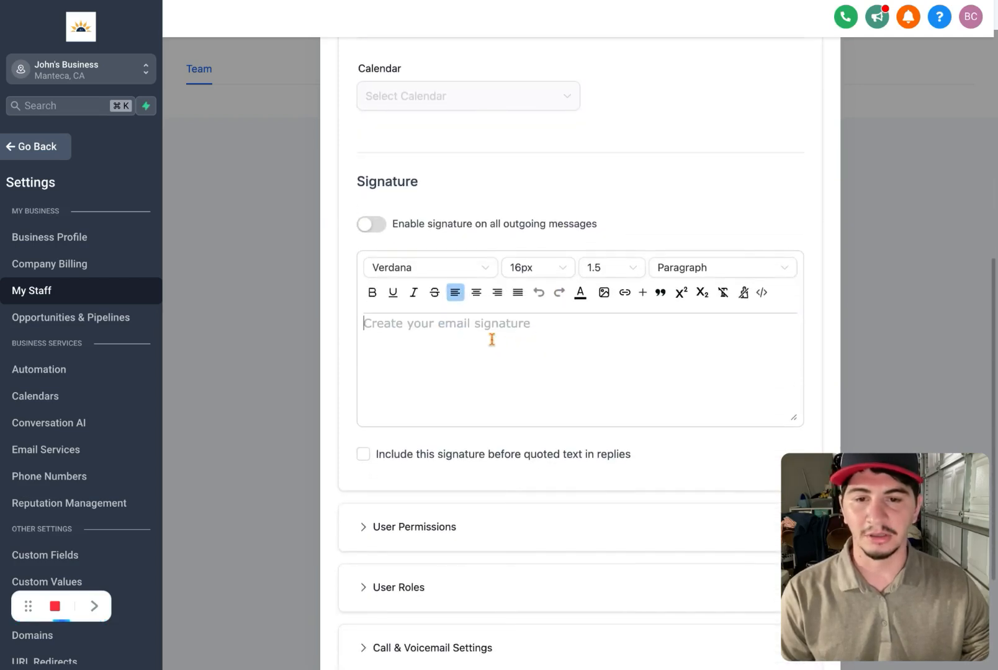
{"action": "scroll", "coordinate": [490, 338], "scroll_direction": "up", "scroll_amount": 1}
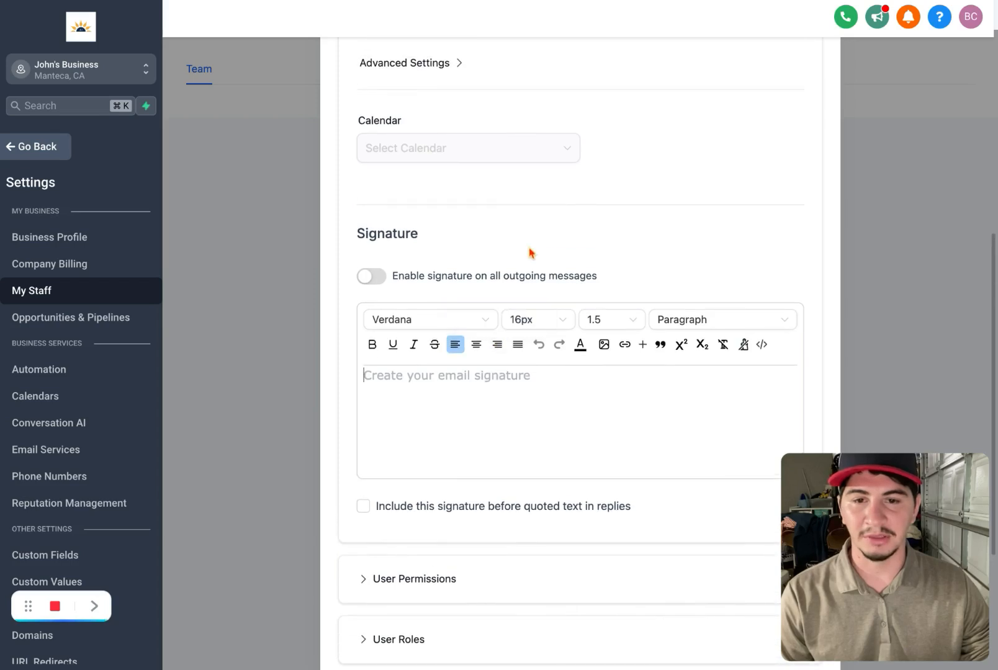
{"action": "scroll", "coordinate": [530, 252], "scroll_direction": "down", "scroll_amount": 4}
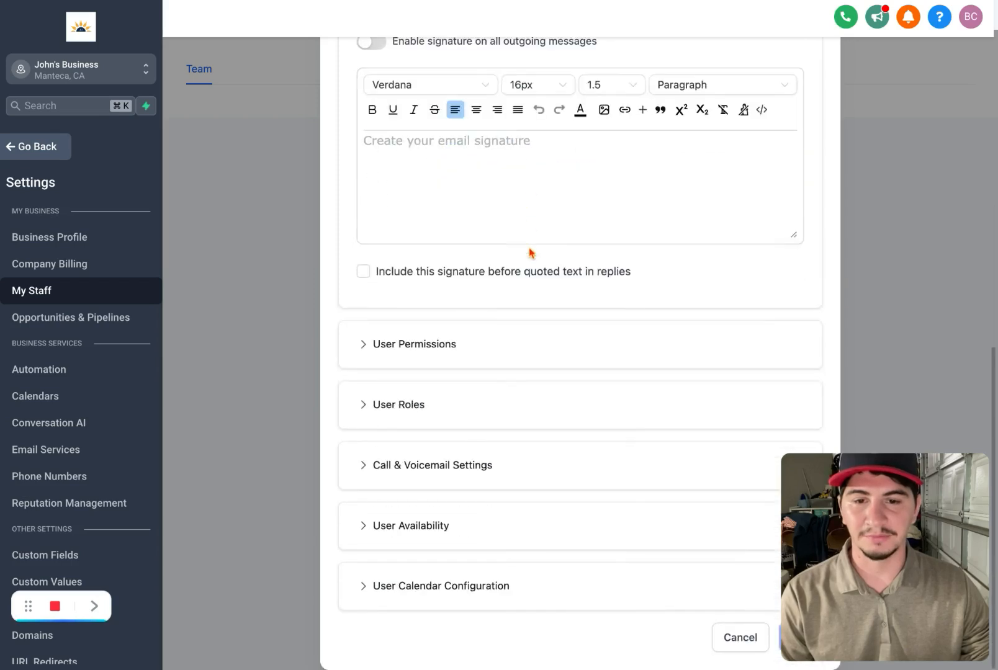
Expand the new employee's user permissions and review the list of feature toggles
{"action": "left_click", "coordinate": [365, 349]}
{"action": "scroll", "coordinate": [519, 345], "scroll_direction": "down", "scroll_amount": 4}
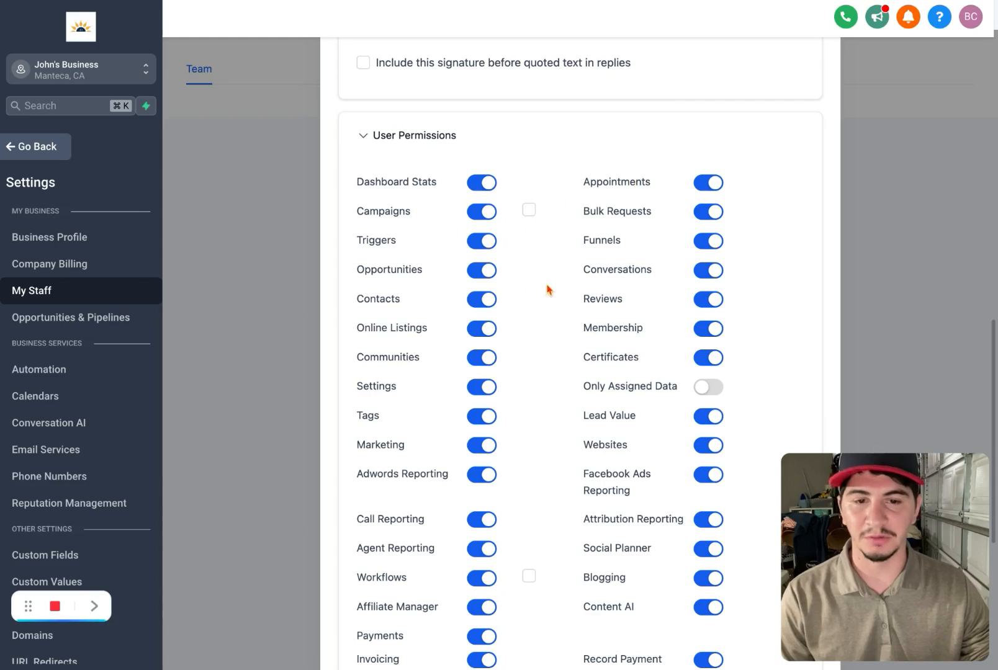
{"action": "scroll", "coordinate": [537, 290], "scroll_direction": "down", "scroll_amount": 4}
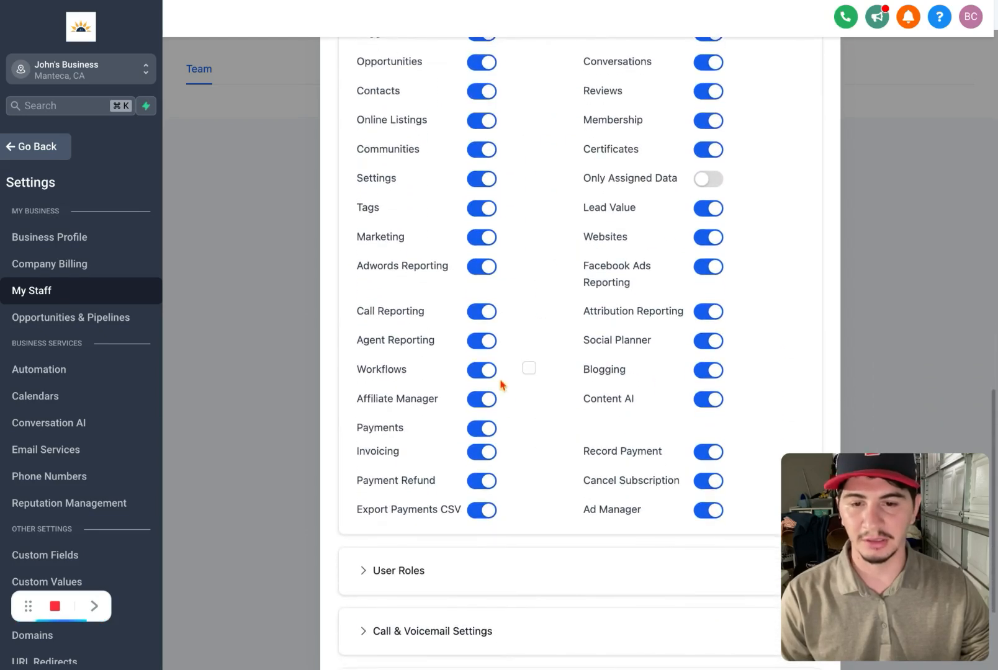
{"action": "scroll", "coordinate": [503, 439], "scroll_direction": "up", "scroll_amount": 4}
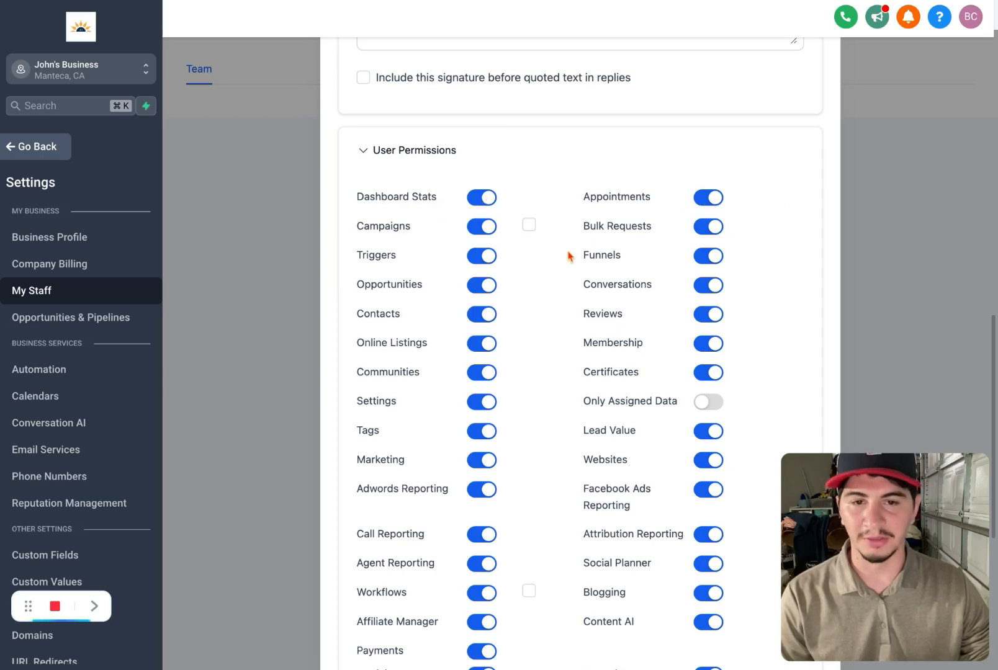
{"action": "scroll", "coordinate": [477, 226], "scroll_direction": "down", "scroll_amount": 1}
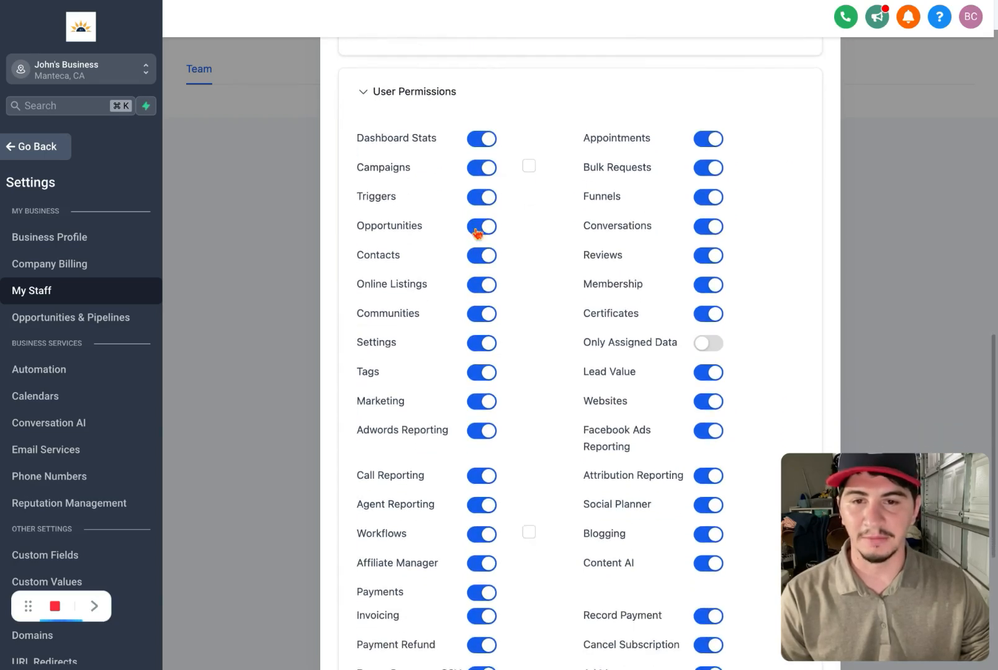
Turn off the new employee's Triggers permission and set the user role to User
{"action": "left_click", "coordinate": [482, 199]}
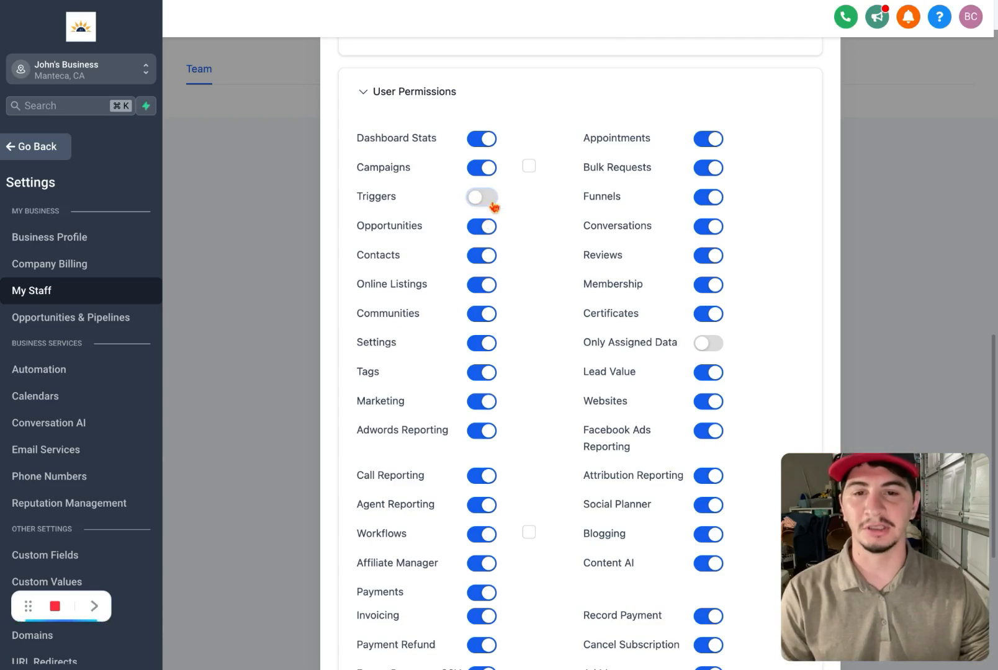
{"action": "scroll", "coordinate": [497, 211], "scroll_direction": "down", "scroll_amount": 5}
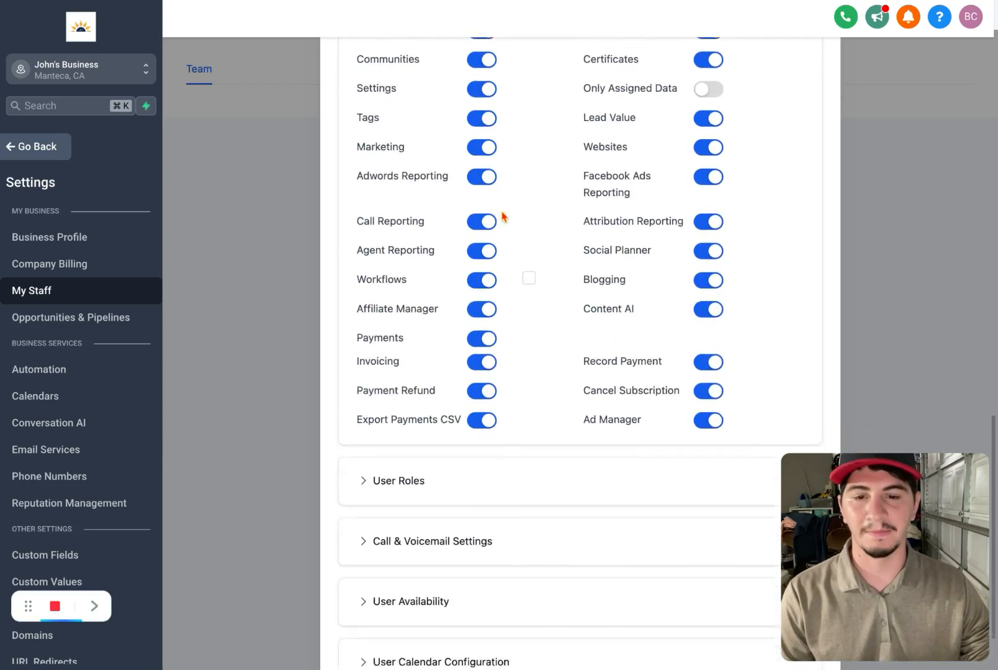
{"action": "left_click", "coordinate": [370, 415]}
{"action": "left_click", "coordinate": [397, 383]}
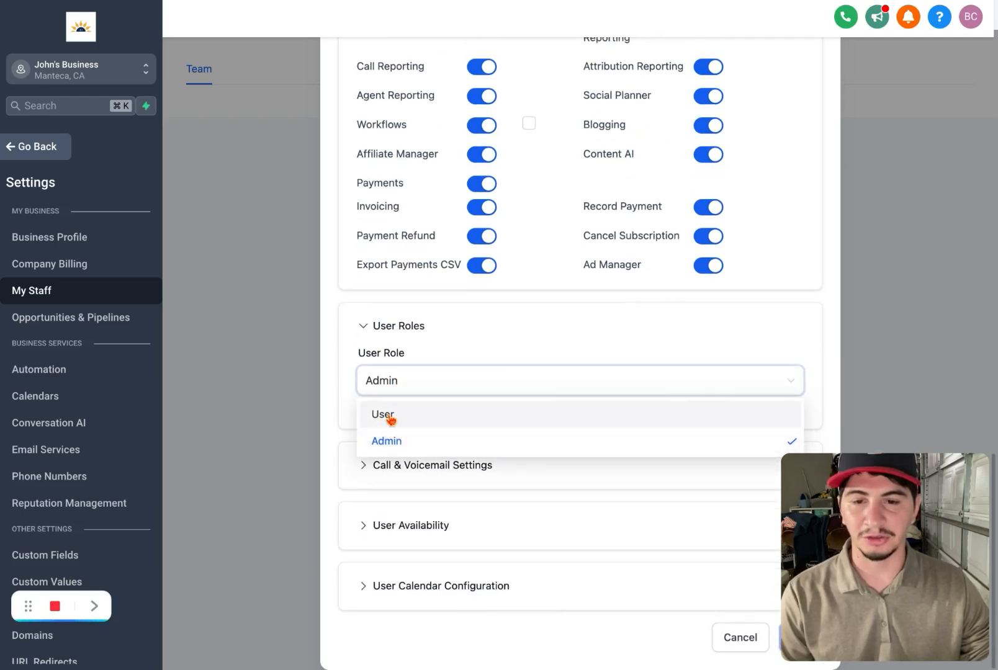
{"action": "left_click", "coordinate": [384, 414]}
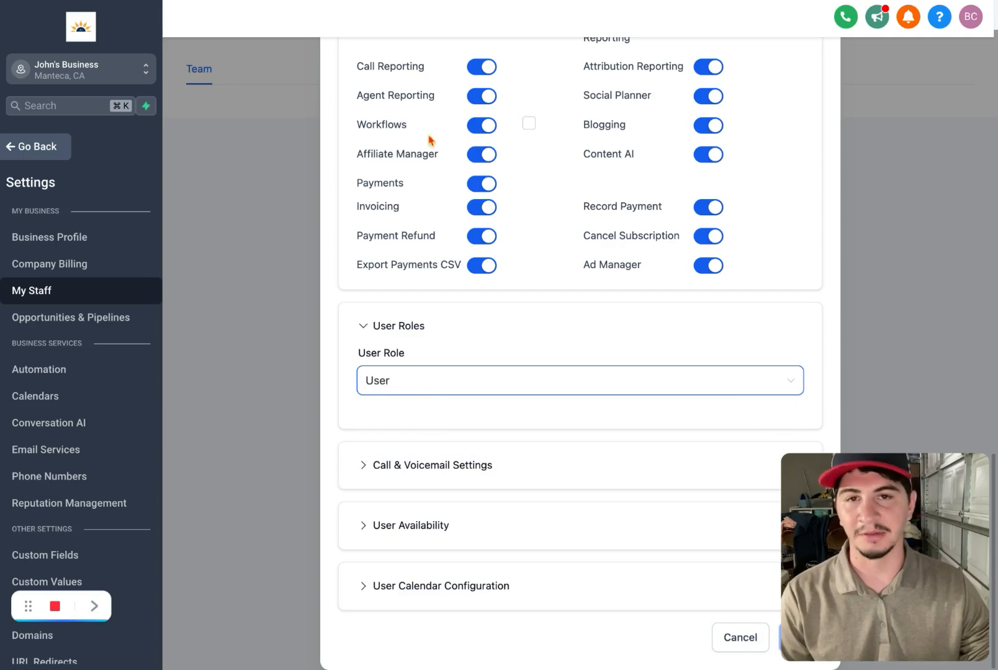
Review the new employee form's call and voicemail settings, user availability and calendar configuration, then leave the form
{"action": "left_click", "coordinate": [385, 470]}
{"action": "scroll", "coordinate": [453, 463], "scroll_direction": "down", "scroll_amount": 6}
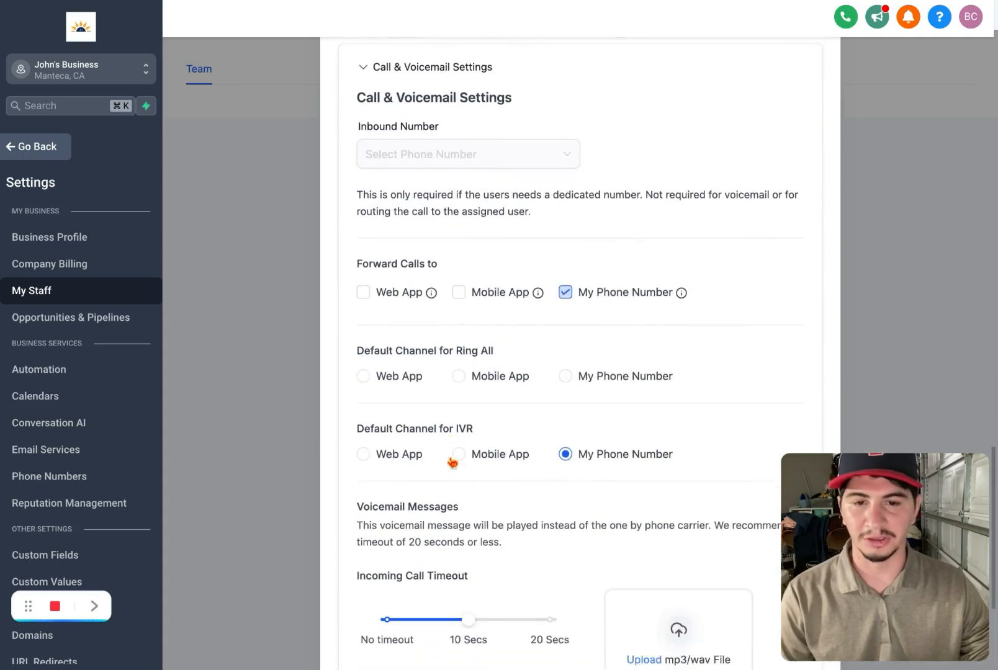
{"action": "scroll", "coordinate": [440, 440], "scroll_direction": "down", "scroll_amount": 4}
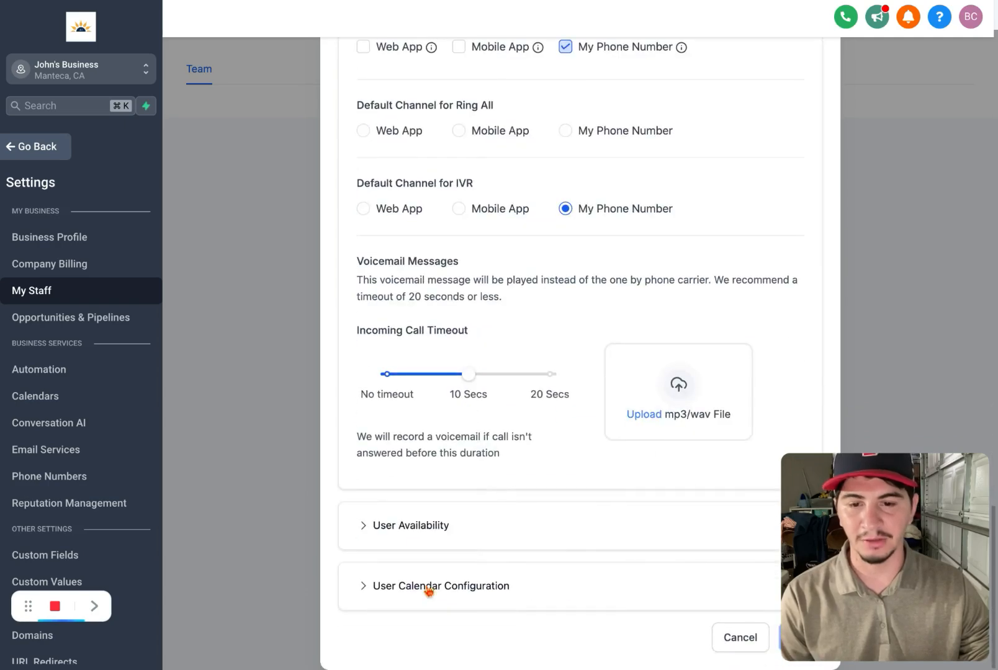
{"action": "left_click", "coordinate": [431, 527]}
{"action": "scroll", "coordinate": [440, 530], "scroll_direction": "down", "scroll_amount": 8}
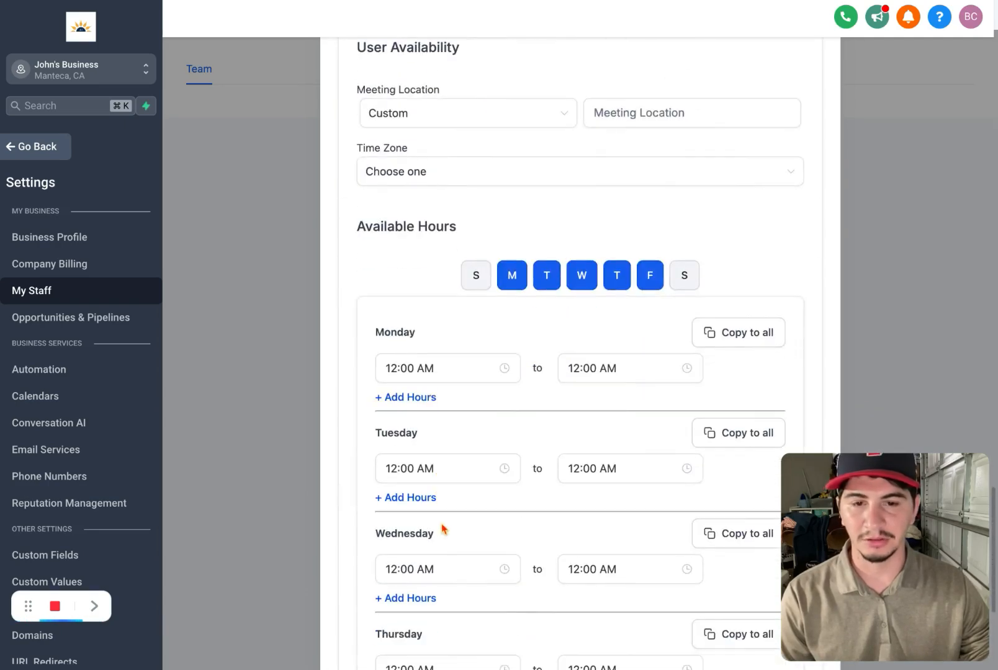
{"action": "scroll", "coordinate": [461, 454], "scroll_direction": "down", "scroll_amount": 5}
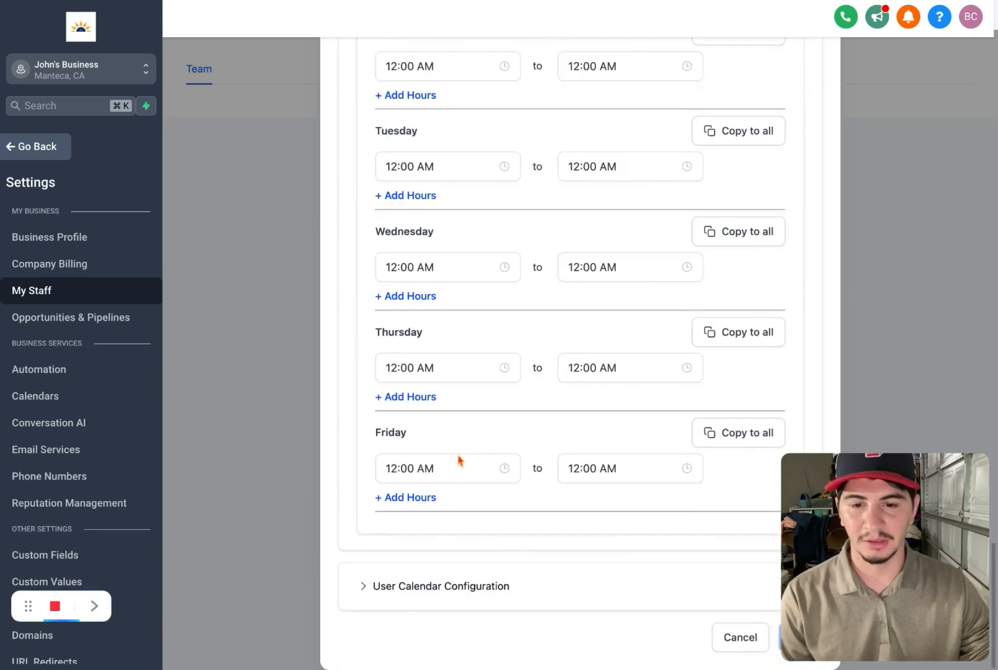
{"action": "left_click", "coordinate": [363, 594]}
{"action": "scroll", "coordinate": [561, 536], "scroll_direction": "down", "scroll_amount": 6}
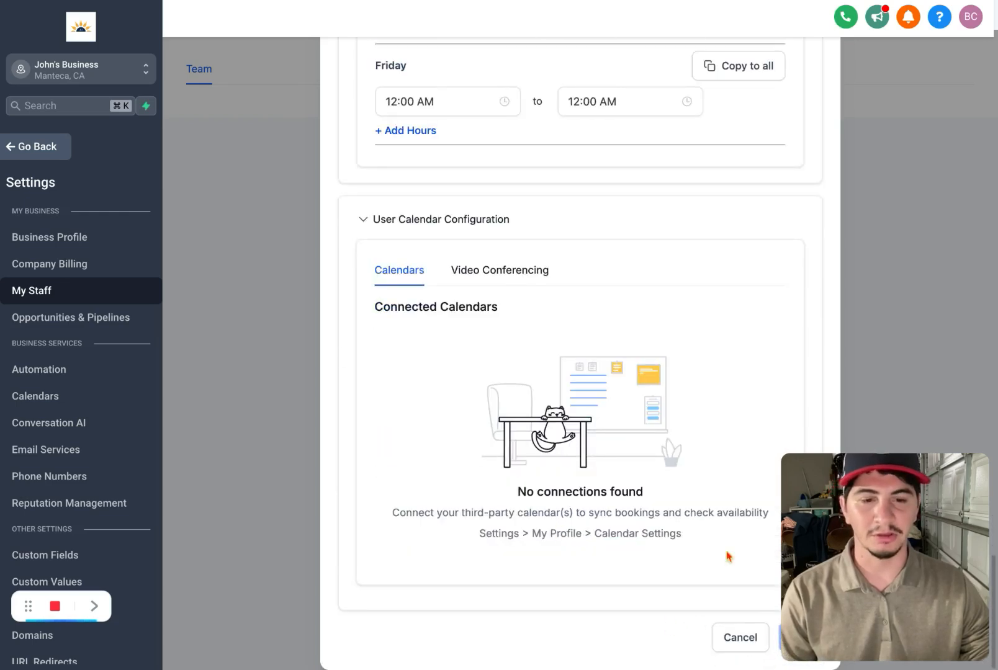
{"action": "left_click_drag", "start_coordinate": [783, 648], "coordinate": [856, 434]}
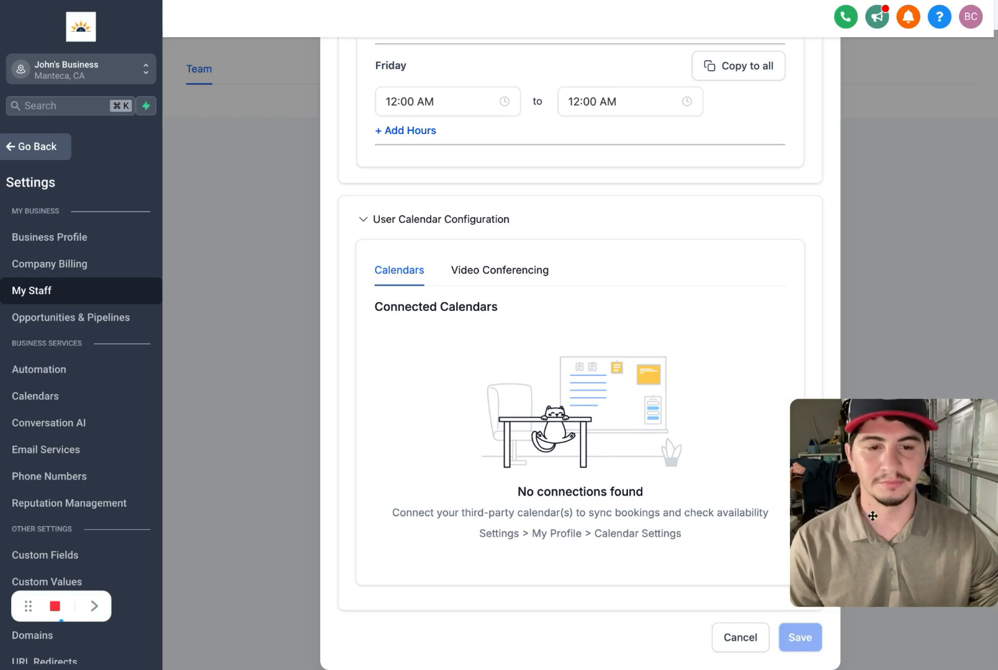
{"action": "left_click", "coordinate": [301, 425]}
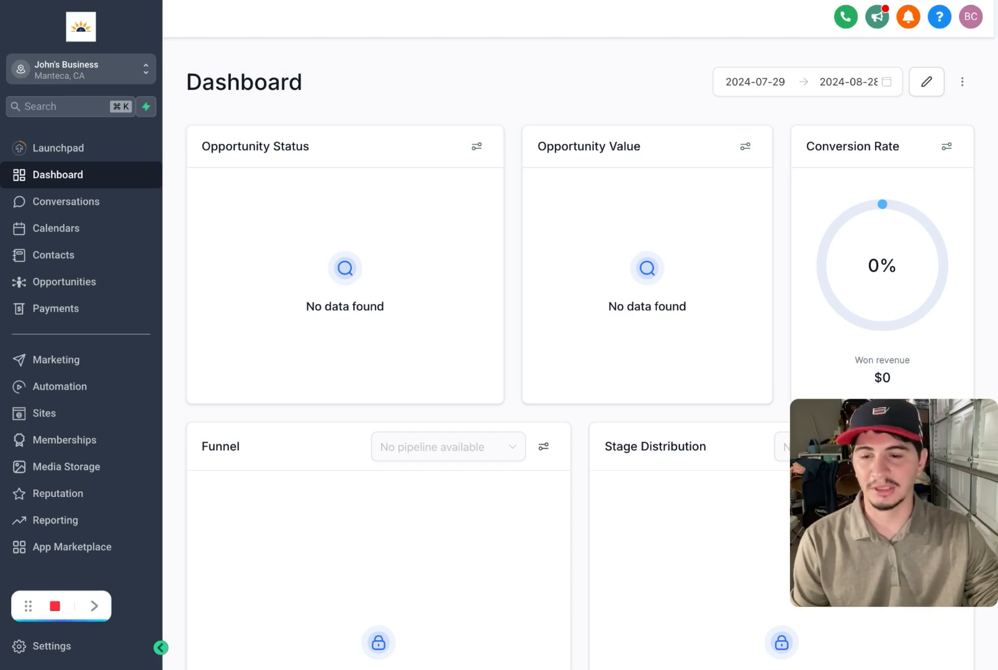
Open the sub-account's phone number settings and start adding a phone number for SMS and calls
{"action": "left_click", "coordinate": [44, 646]}
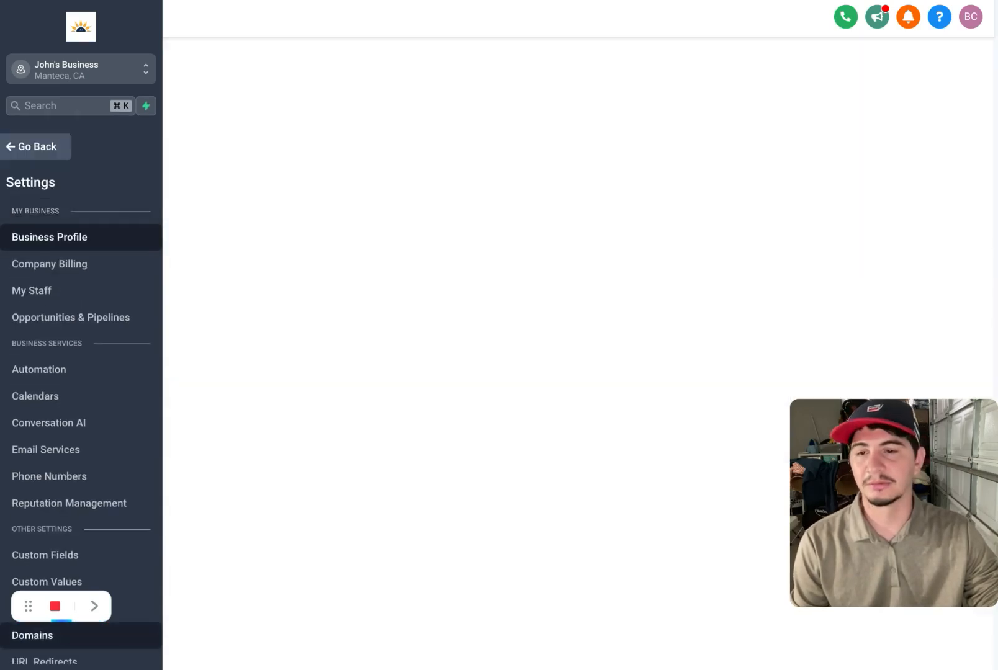
{"action": "scroll", "coordinate": [79, 425], "scroll_direction": "down", "scroll_amount": 2}
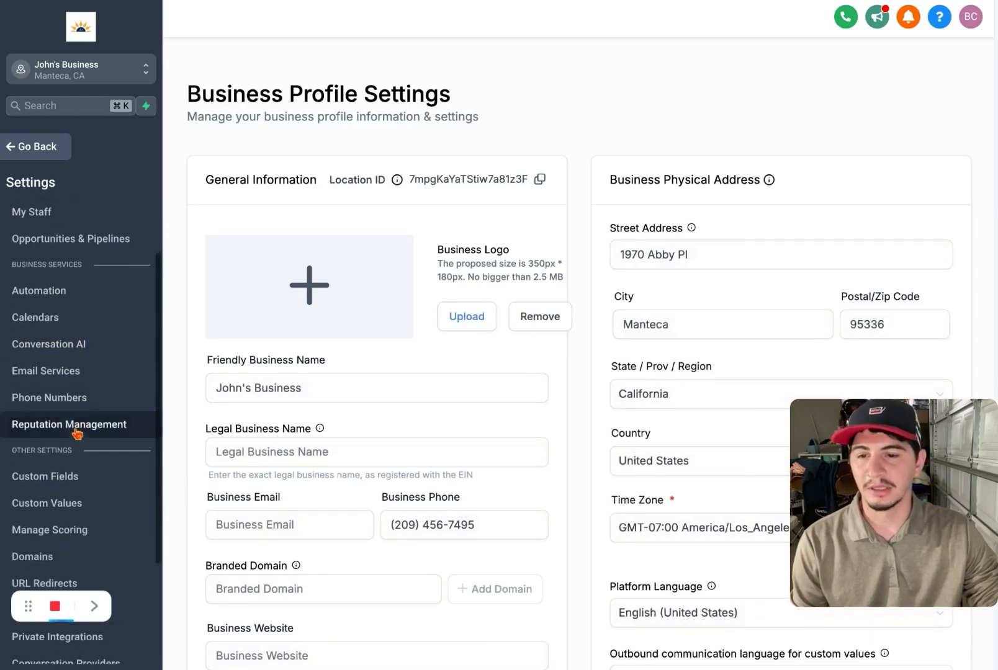
{"action": "left_click", "coordinate": [59, 402]}
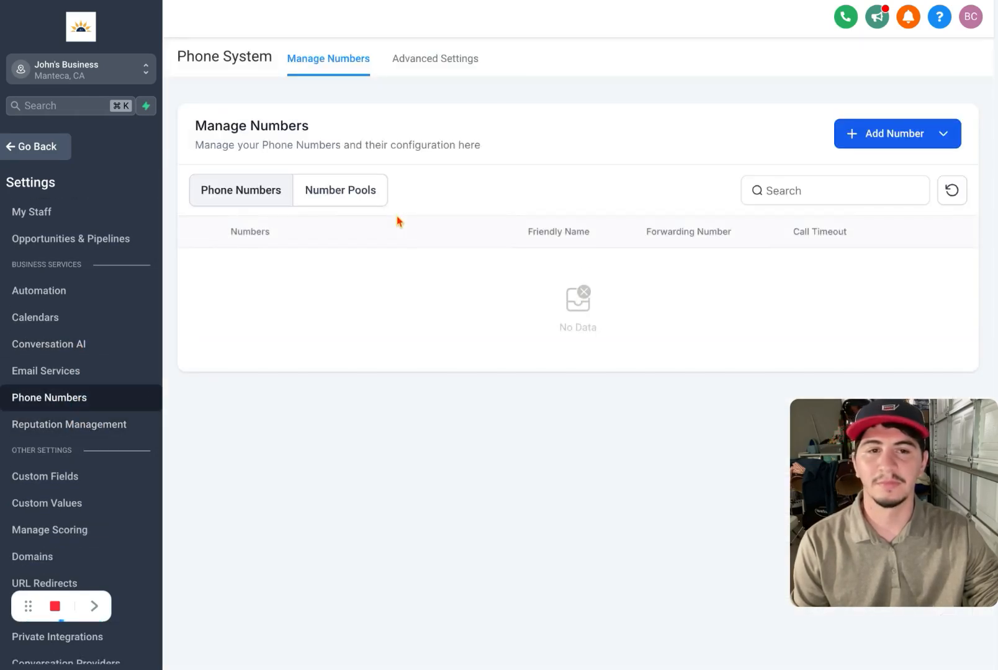
{"action": "left_click", "coordinate": [895, 135]}
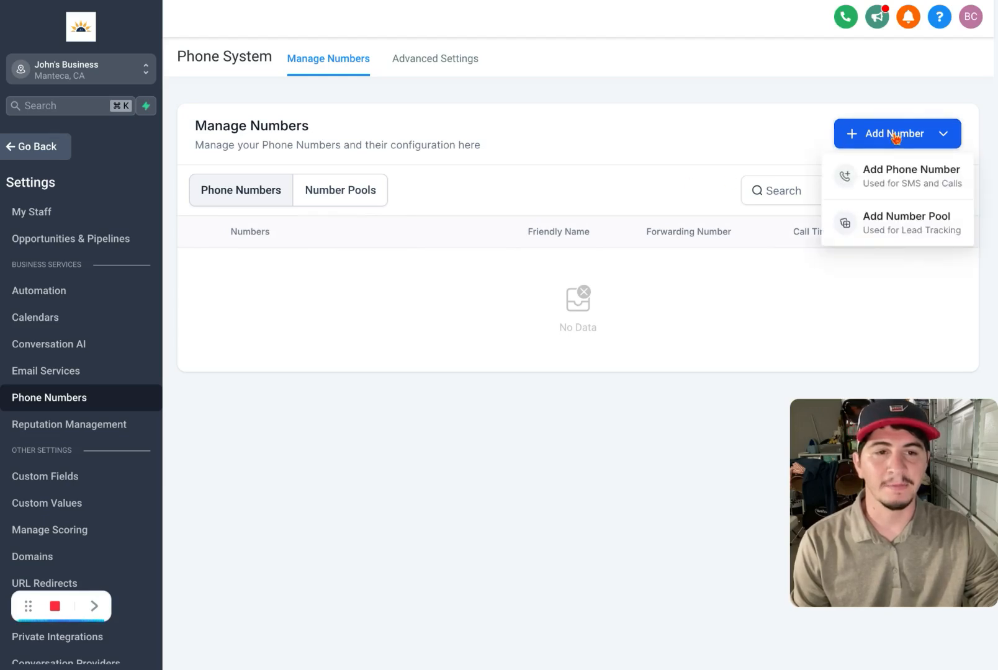
{"action": "left_click", "coordinate": [896, 175]}
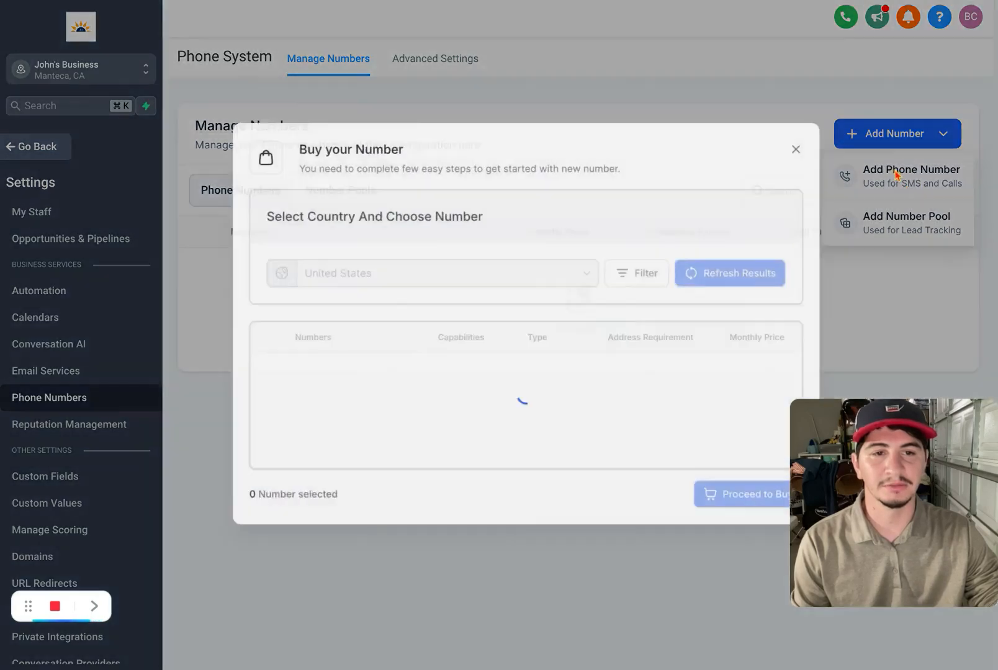
{"action": "scroll", "coordinate": [597, 276], "scroll_direction": "down", "scroll_amount": 1}
{"action": "scroll", "coordinate": [592, 289], "scroll_direction": "up", "scroll_amount": 1}
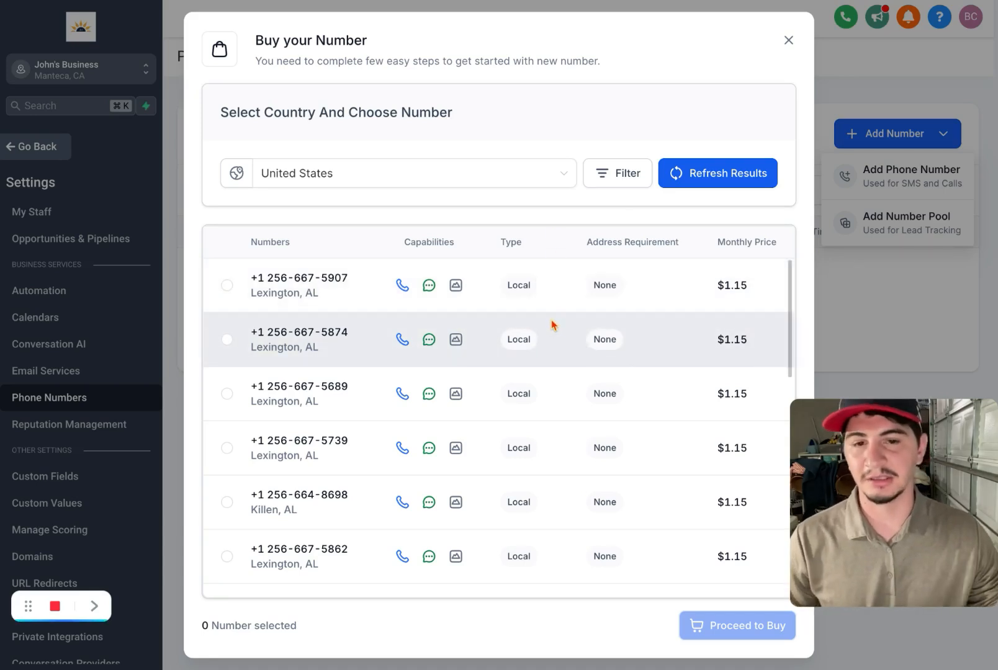
Filter the available United States numbers to those whose first part matches 209, and select the first Newman, CA number
{"action": "left_click", "coordinate": [614, 177]}
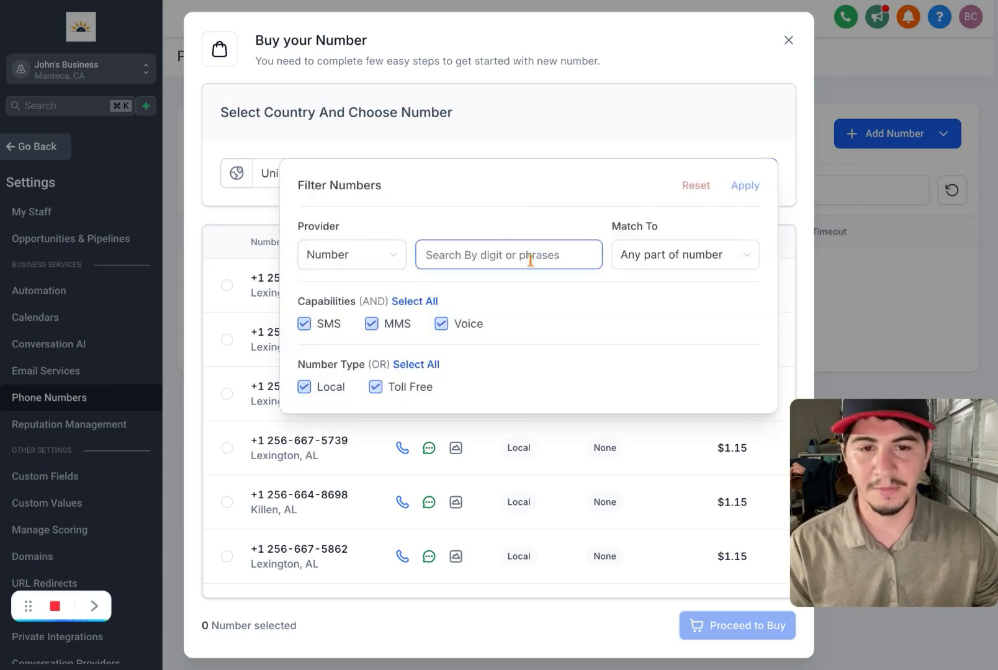
{"action": "left_click", "coordinate": [704, 263]}
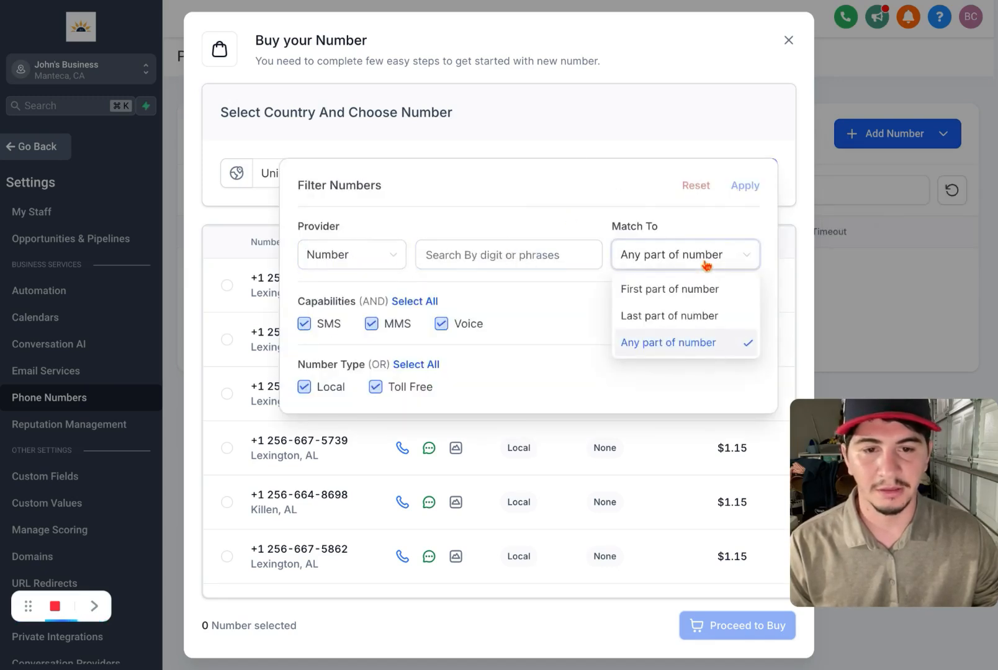
{"action": "left_click", "coordinate": [665, 297]}
{"action": "left_click", "coordinate": [494, 256]}
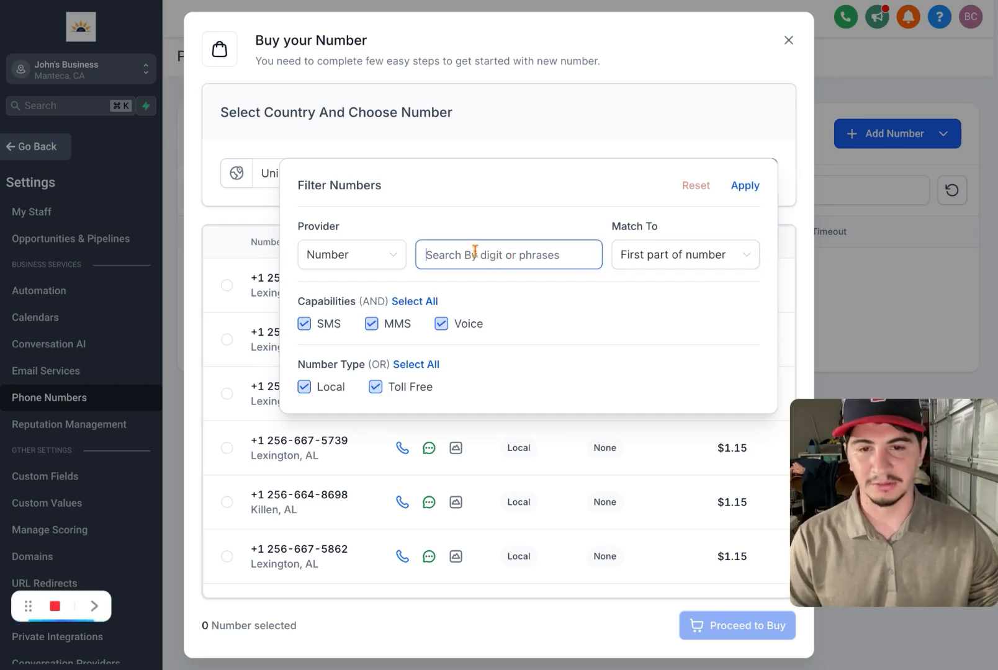
{"action": "type", "text": "209"}
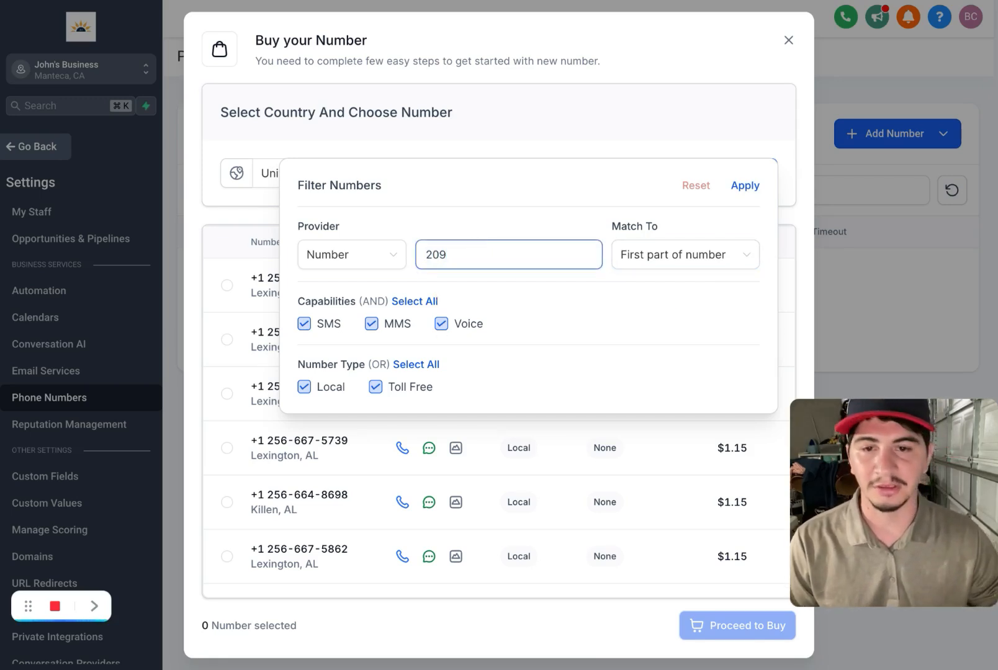
{"action": "left_click", "coordinate": [738, 186]}
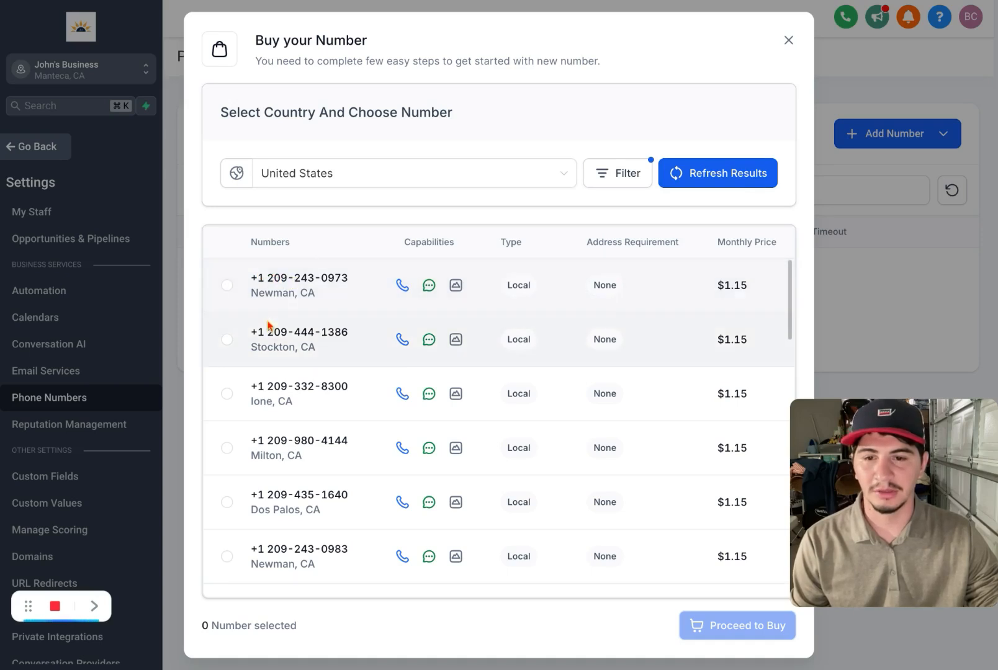
{"action": "left_click", "coordinate": [227, 286]}
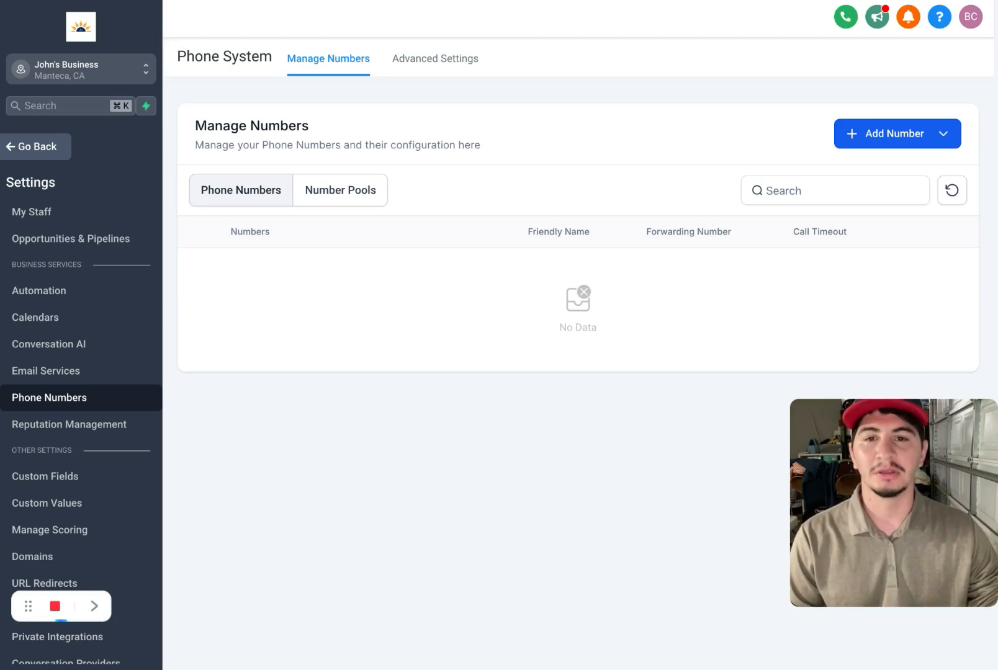
Review the advanced phone settings for the SMS provider, inbound voice calls, and voicemail and missed call textback
{"action": "left_click", "coordinate": [433, 63]}
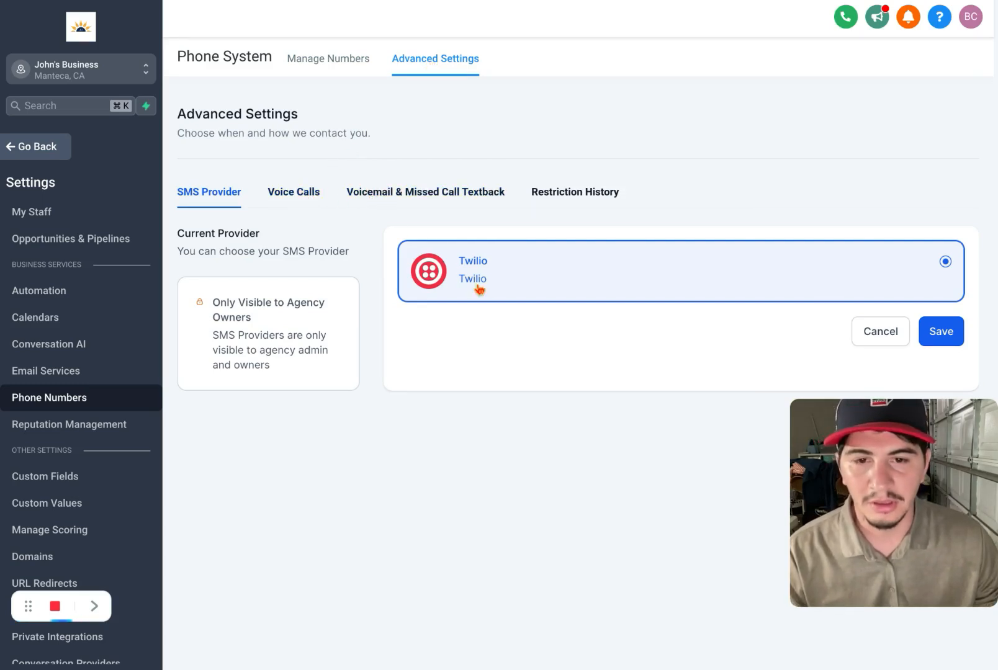
{"action": "left_click", "coordinate": [284, 196]}
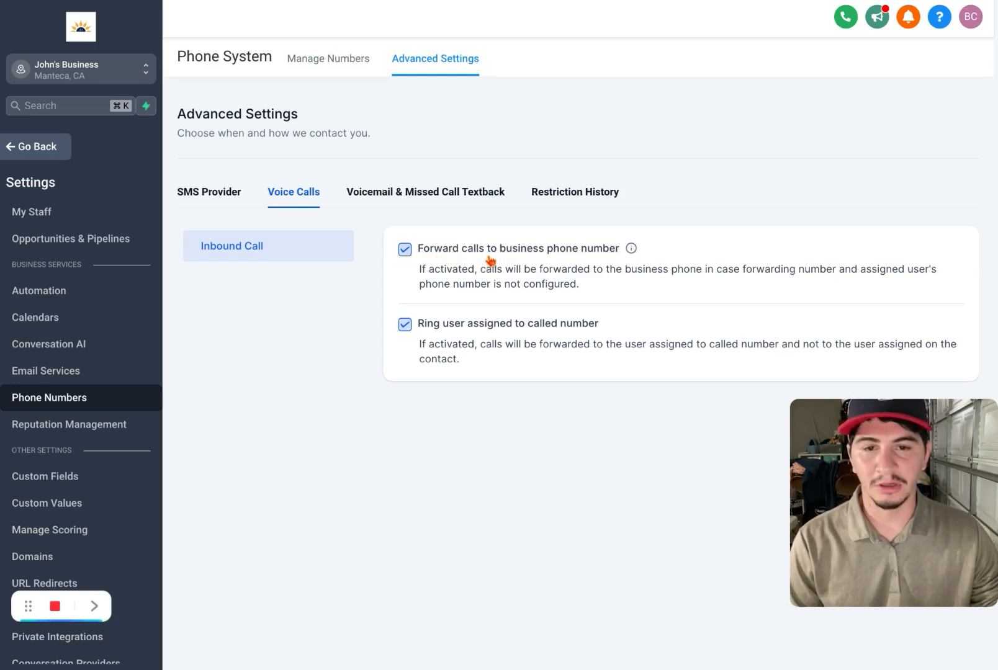
{"action": "left_click", "coordinate": [405, 252]}
{"action": "left_click", "coordinate": [405, 251]}
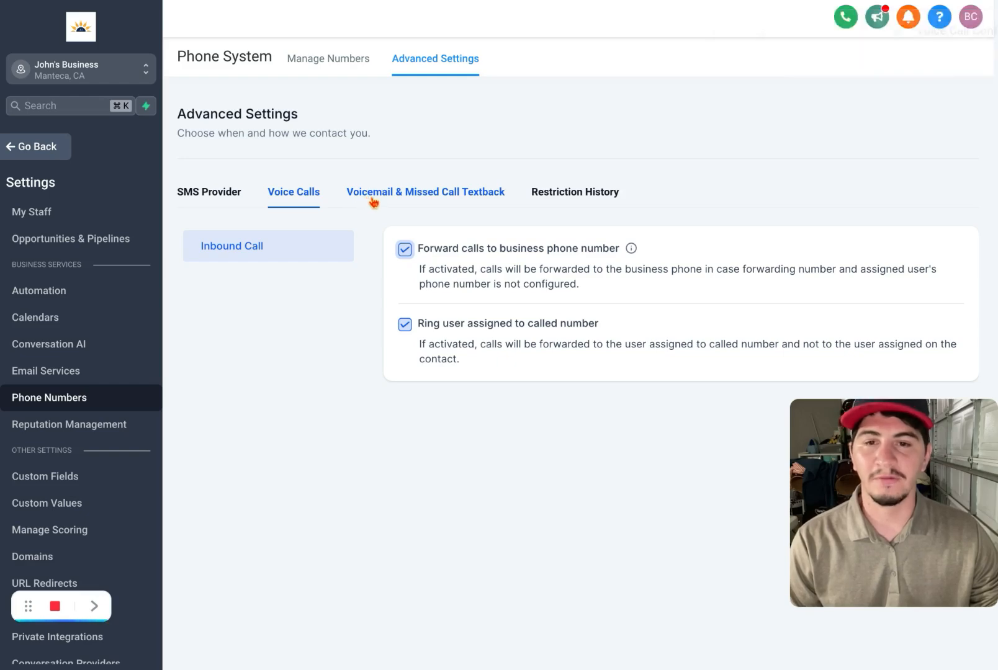
{"action": "left_click", "coordinate": [450, 199]}
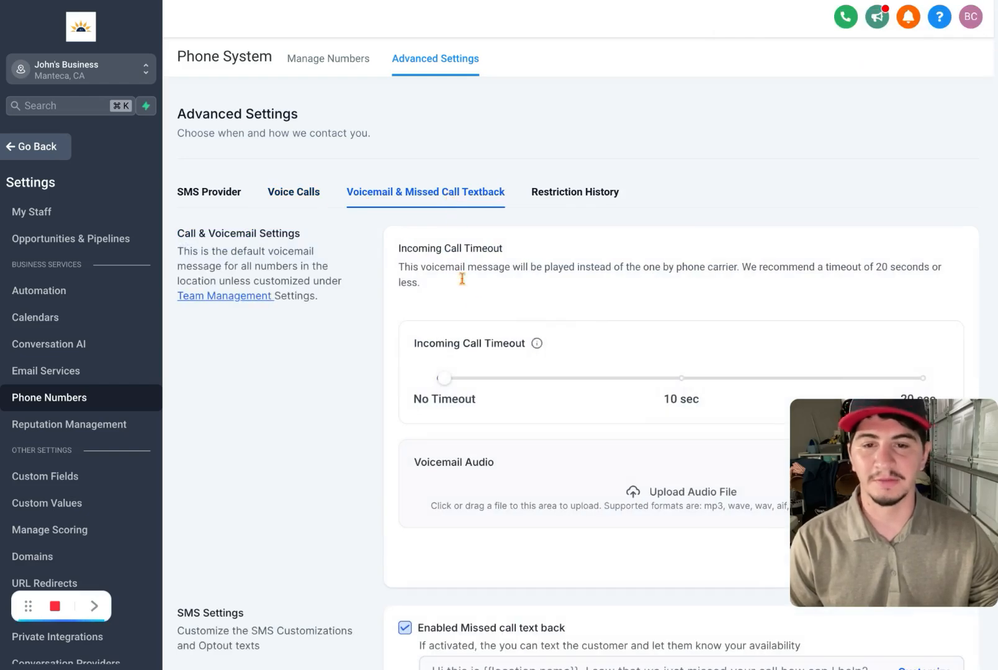
{"action": "scroll", "coordinate": [466, 267], "scroll_direction": "down", "scroll_amount": 2}
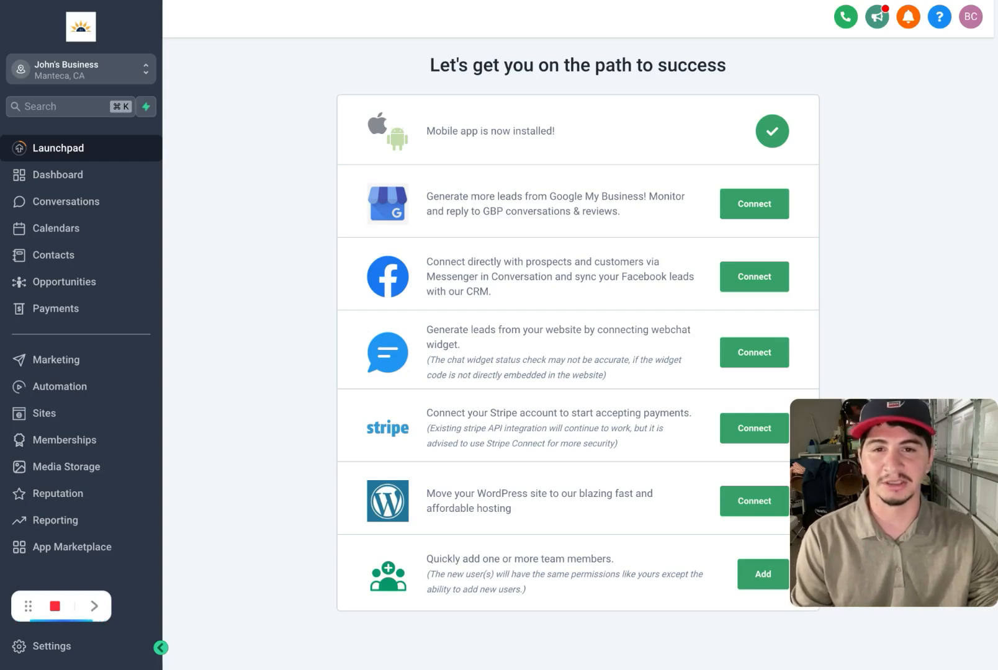
Switch to the agency view and open the client management details of the John's Business sub-account
{"action": "left_click", "coordinate": [81, 69]}
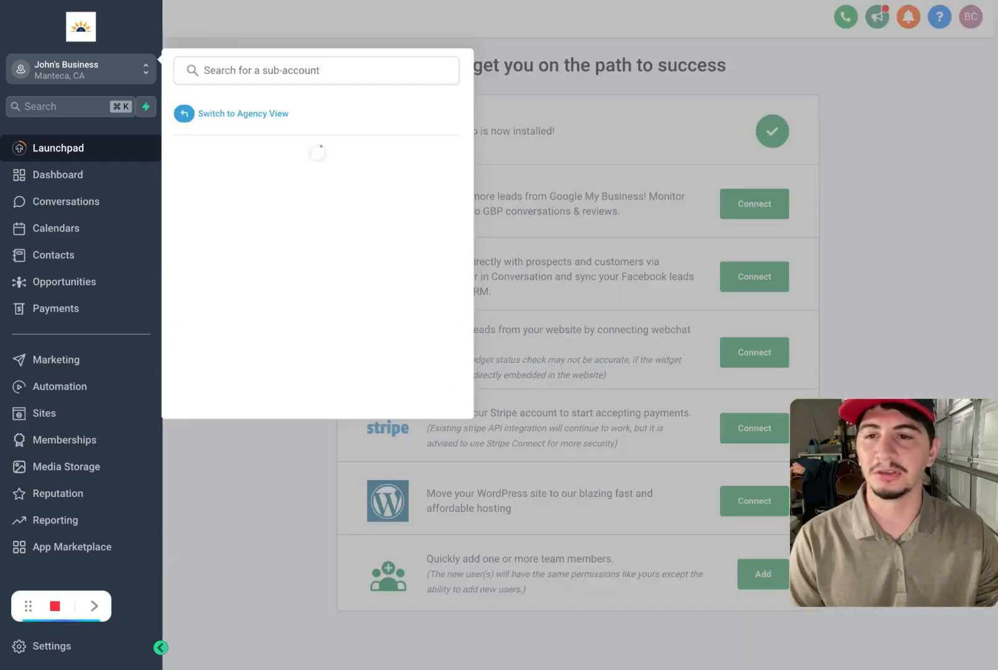
{"action": "left_click", "coordinate": [225, 117]}
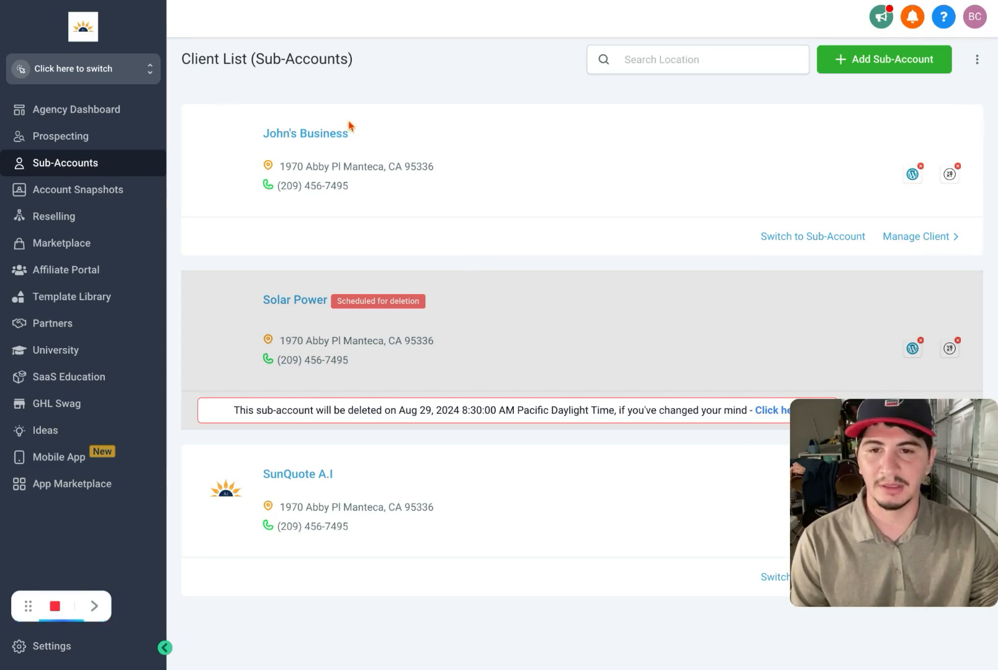
{"action": "left_click", "coordinate": [916, 237]}
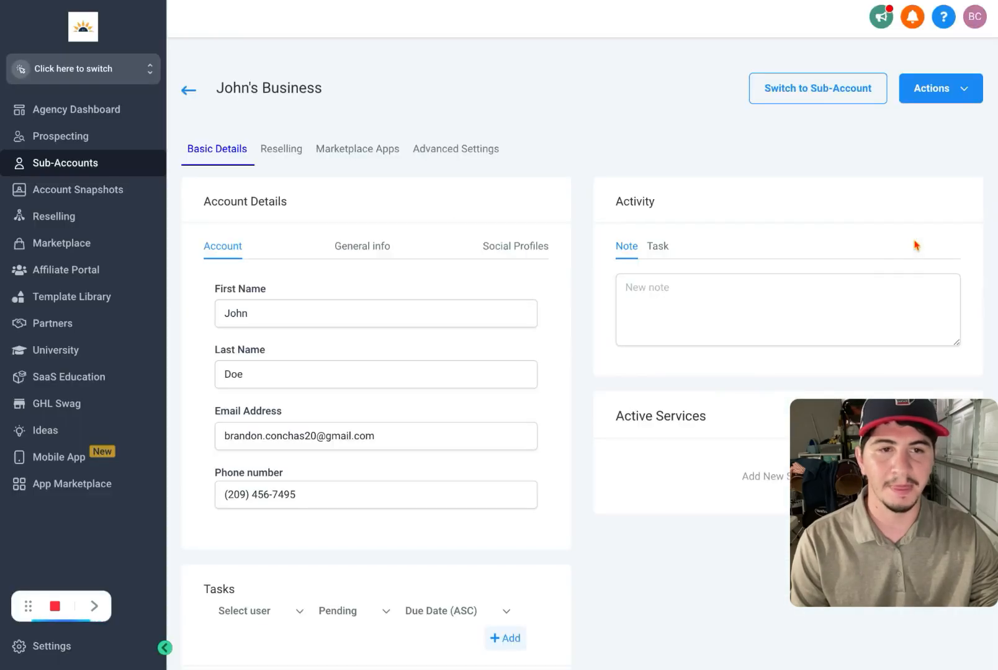
Start loading a snapshot into John's Business and choose the Vertical - Marketing Agency snapshot
{"action": "left_click", "coordinate": [954, 98]}
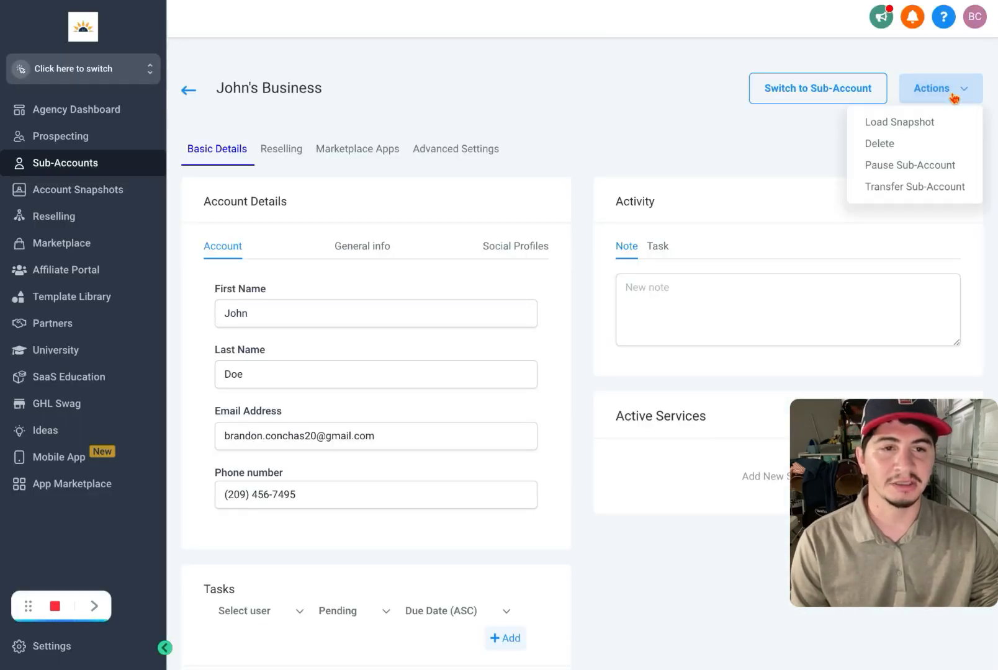
{"action": "left_click", "coordinate": [897, 126]}
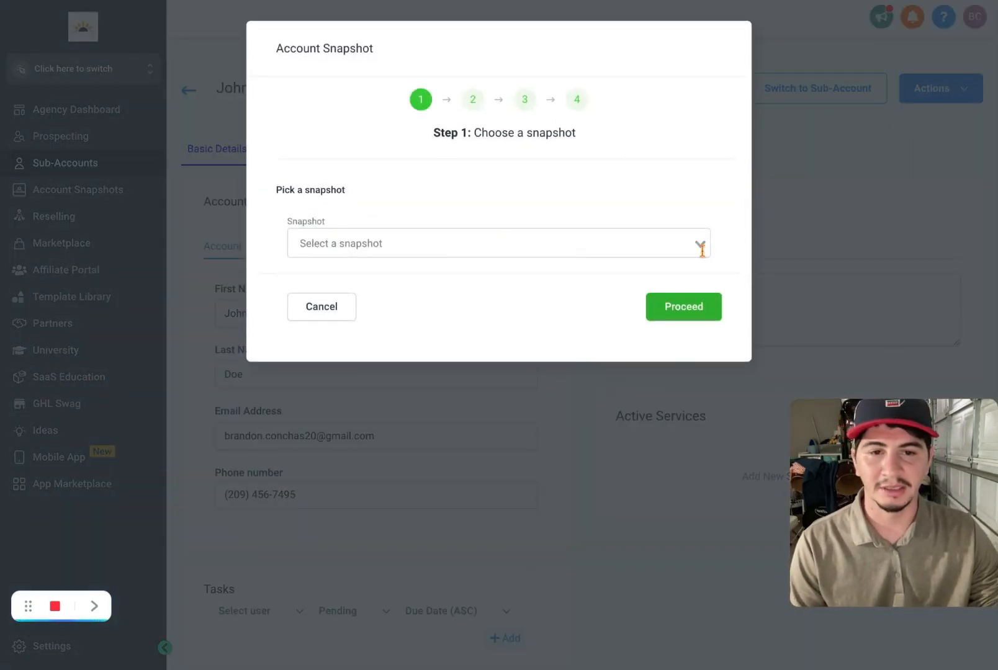
{"action": "left_click", "coordinate": [699, 245]}
{"action": "scroll", "coordinate": [458, 409], "scroll_direction": "down", "scroll_amount": 5}
{"action": "scroll", "coordinate": [463, 408], "scroll_direction": "down", "scroll_amount": 6}
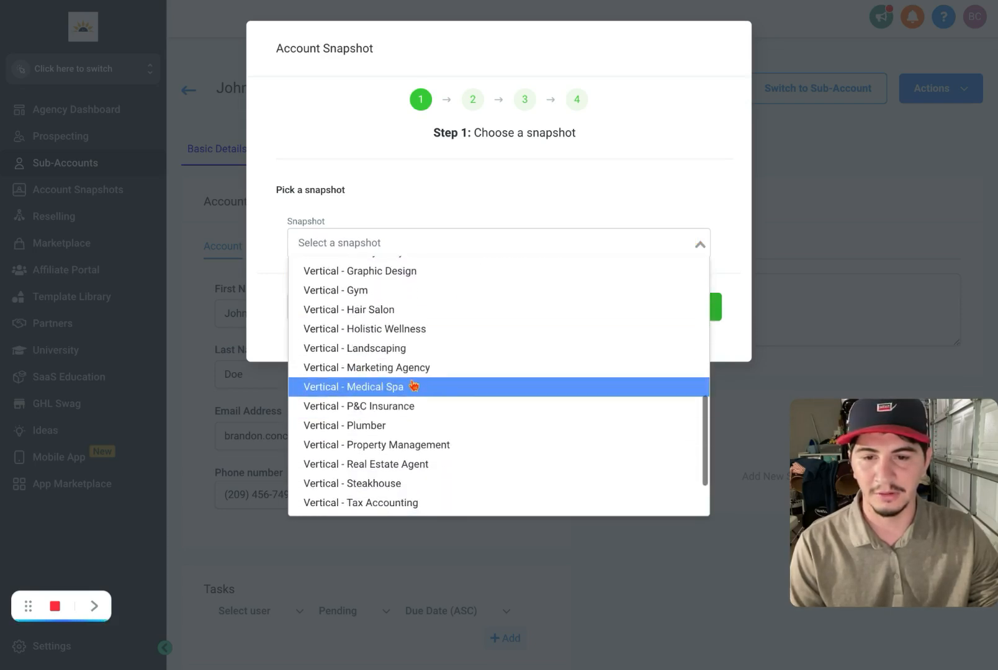
{"action": "left_click", "coordinate": [407, 369]}
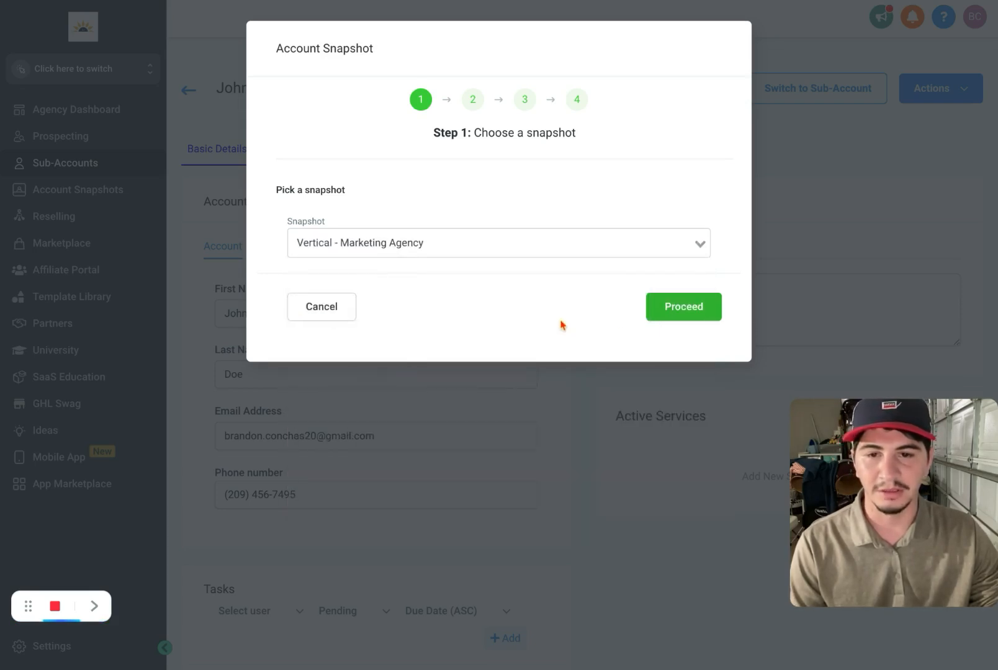
Push all assets of the chosen snapshot into the sub-account, skipping every conflicting asset, and finish the load
{"action": "left_click", "coordinate": [683, 311]}
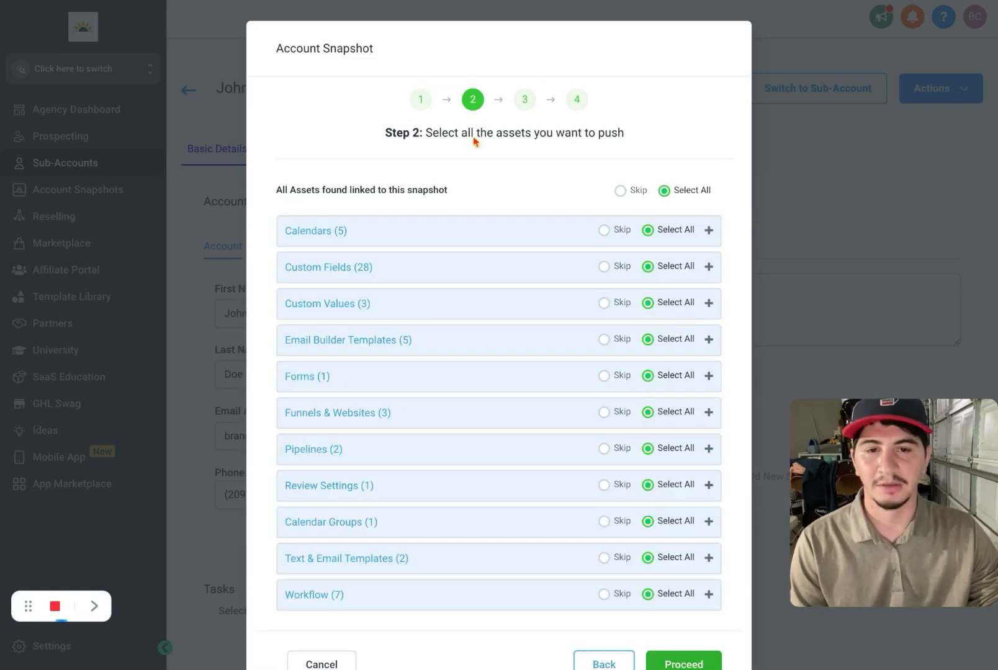
{"action": "scroll", "coordinate": [529, 196], "scroll_direction": "down", "scroll_amount": 2}
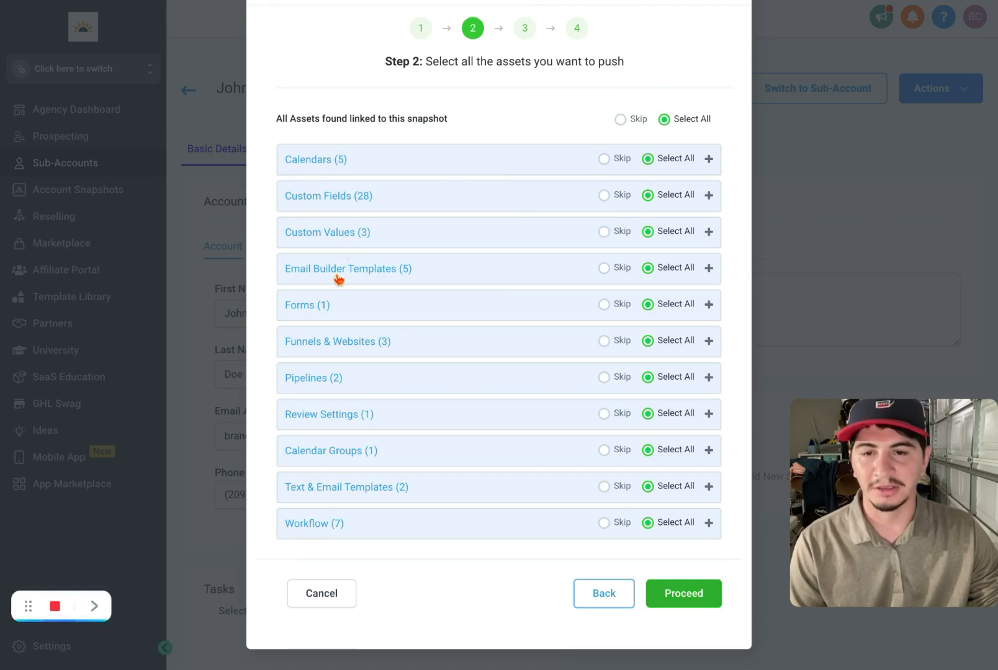
{"action": "left_click", "coordinate": [683, 594]}
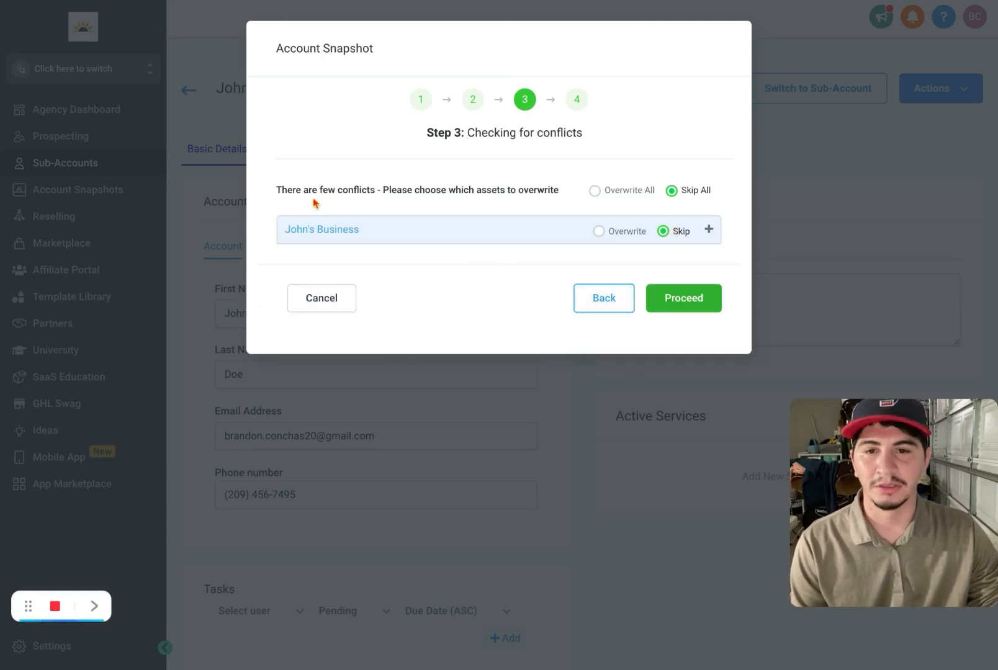
{"action": "left_click", "coordinate": [685, 299]}
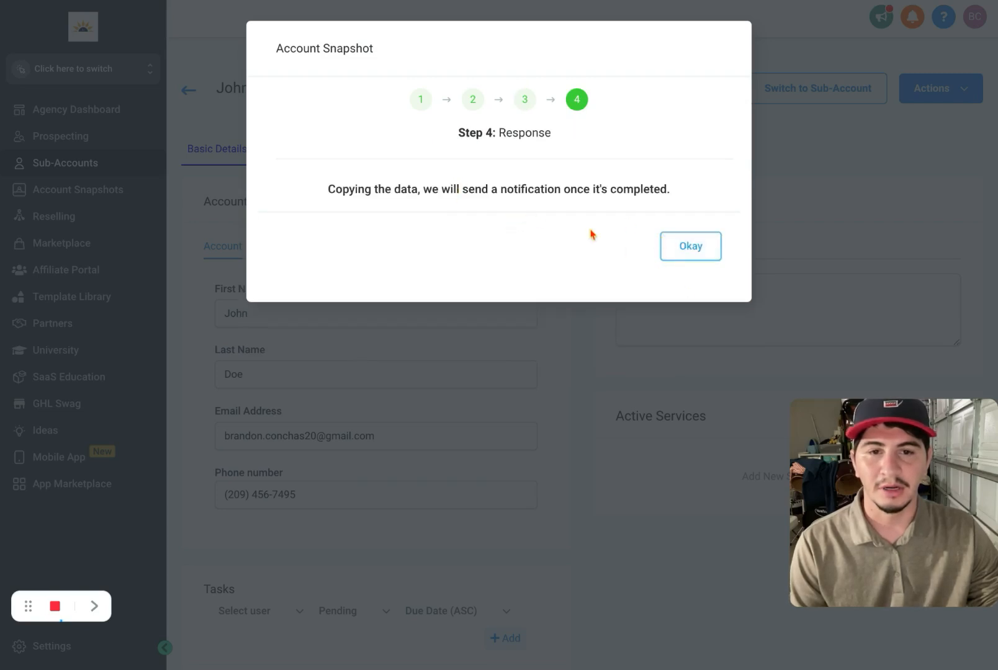
{"action": "left_click", "coordinate": [693, 248]}
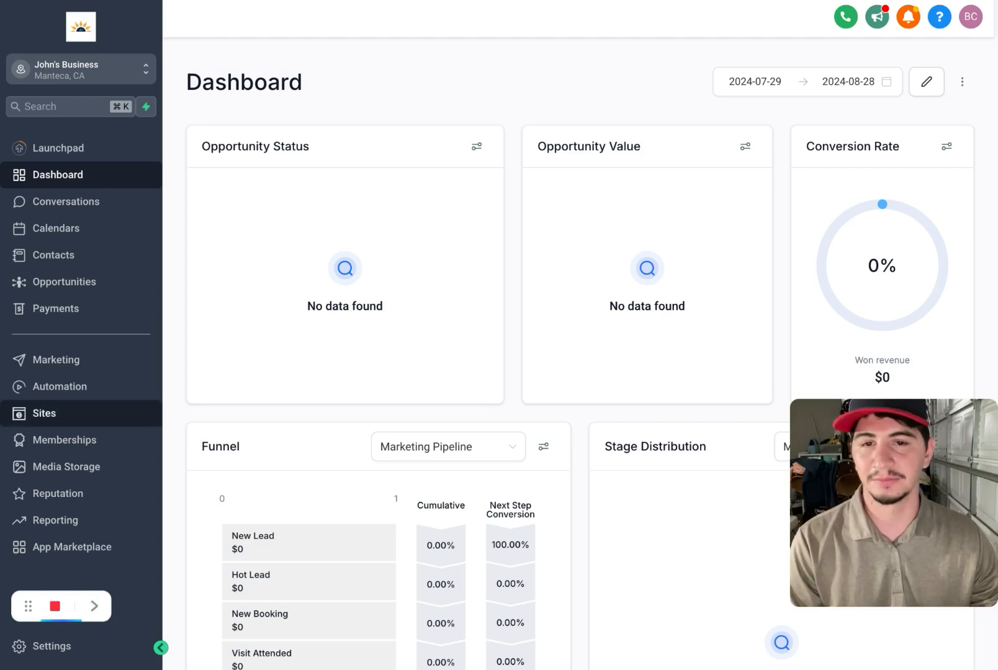
Open the Marketing Form - Claim Offer form from the forms of the John's Business sub-account
{"action": "left_click", "coordinate": [44, 413]}
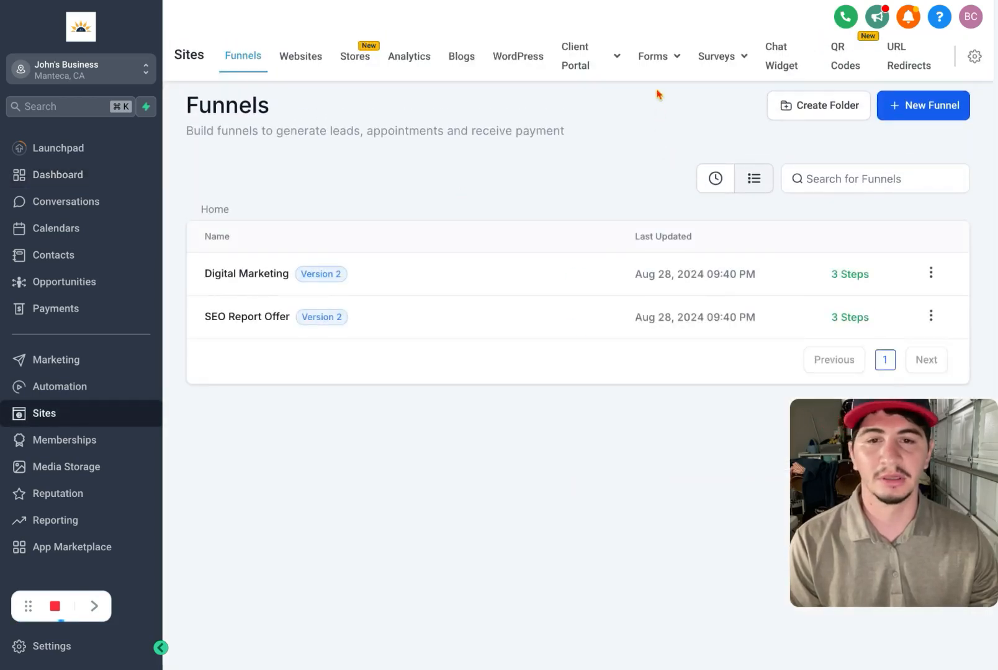
{"action": "left_click", "coordinate": [661, 62]}
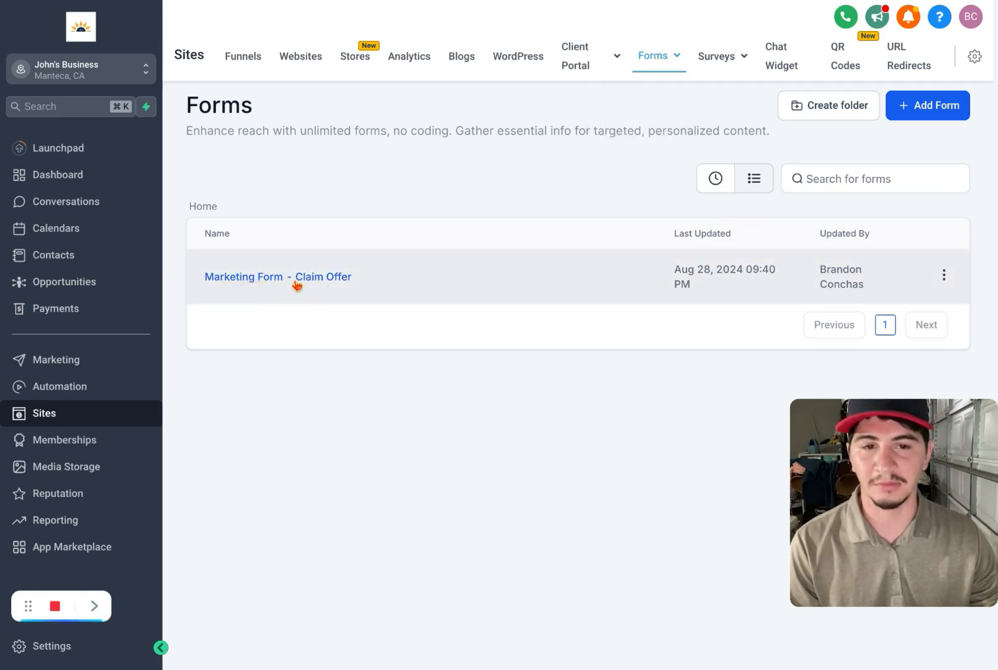
{"action": "left_click", "coordinate": [270, 278]}
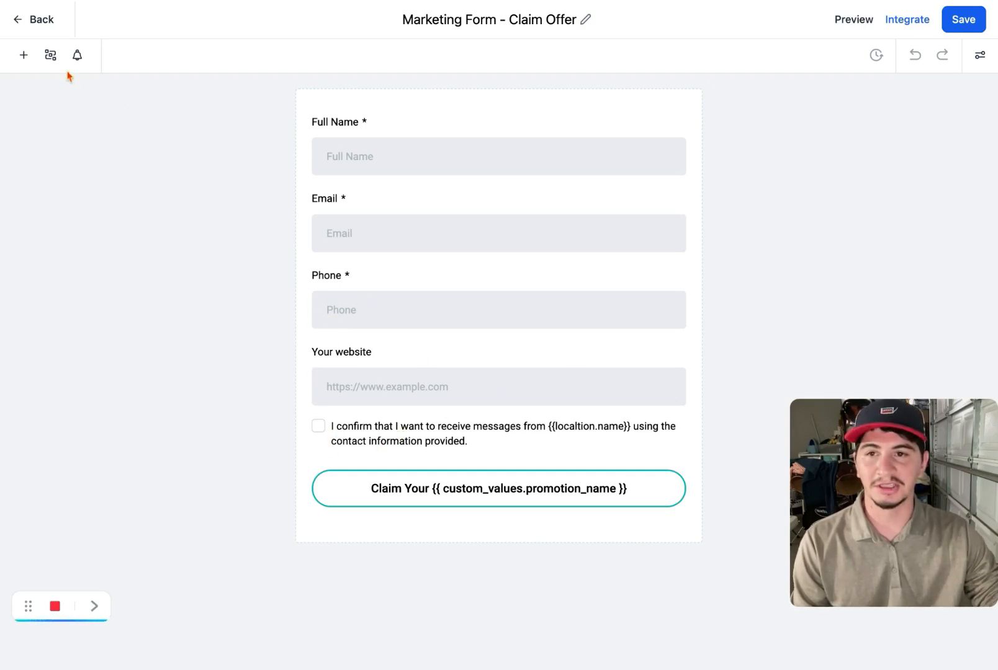
Examine the quick-add elements available for the form, from personal info and payments to address and text fields
{"action": "left_click", "coordinate": [24, 58]}
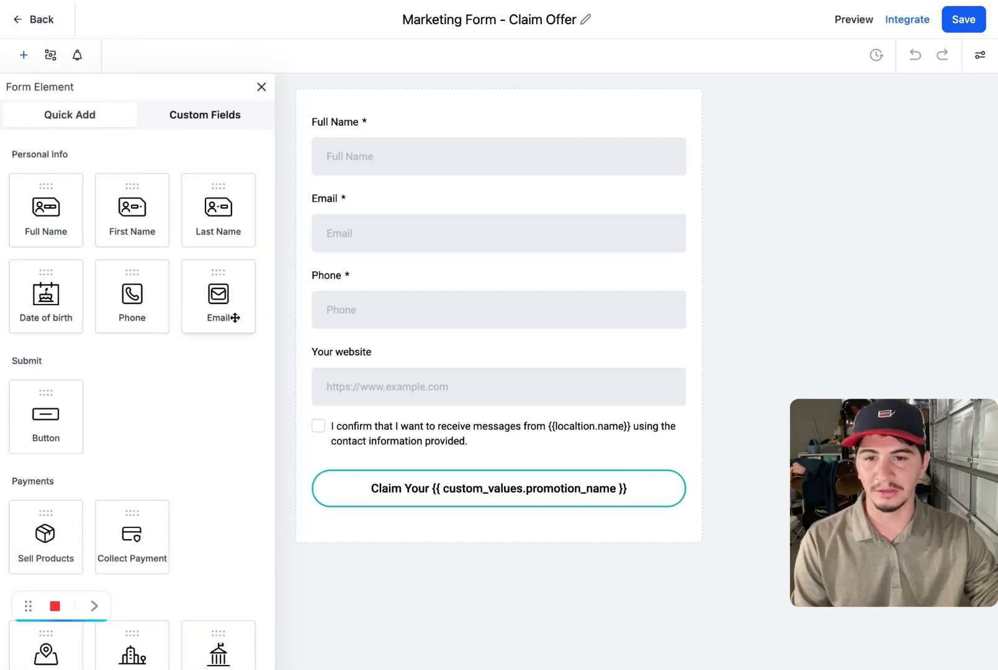
{"action": "scroll", "coordinate": [147, 444], "scroll_direction": "down", "scroll_amount": 5}
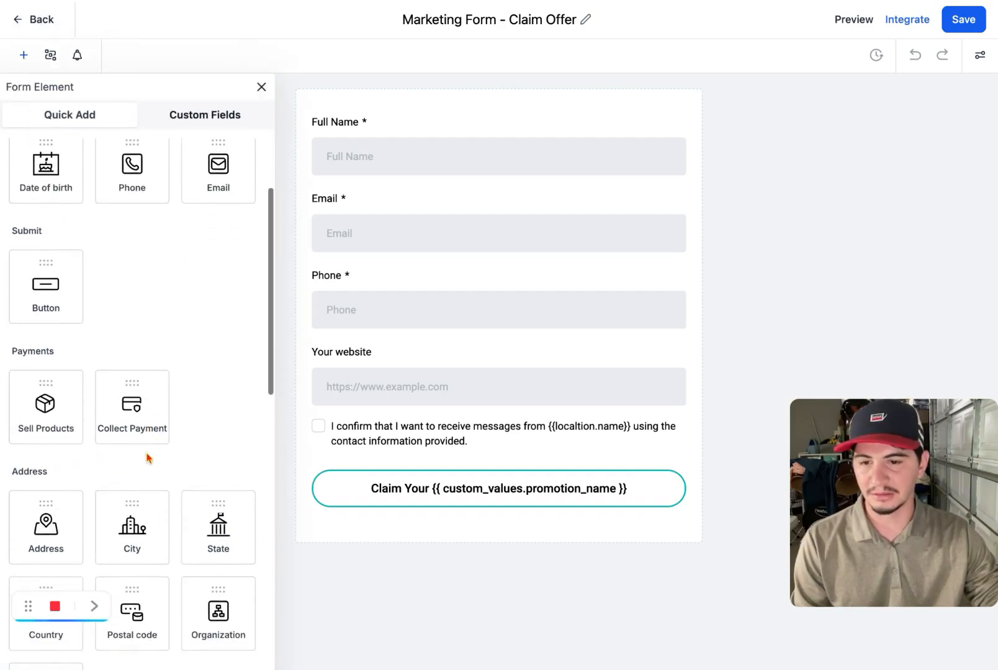
{"action": "scroll", "coordinate": [147, 457], "scroll_direction": "down", "scroll_amount": 1}
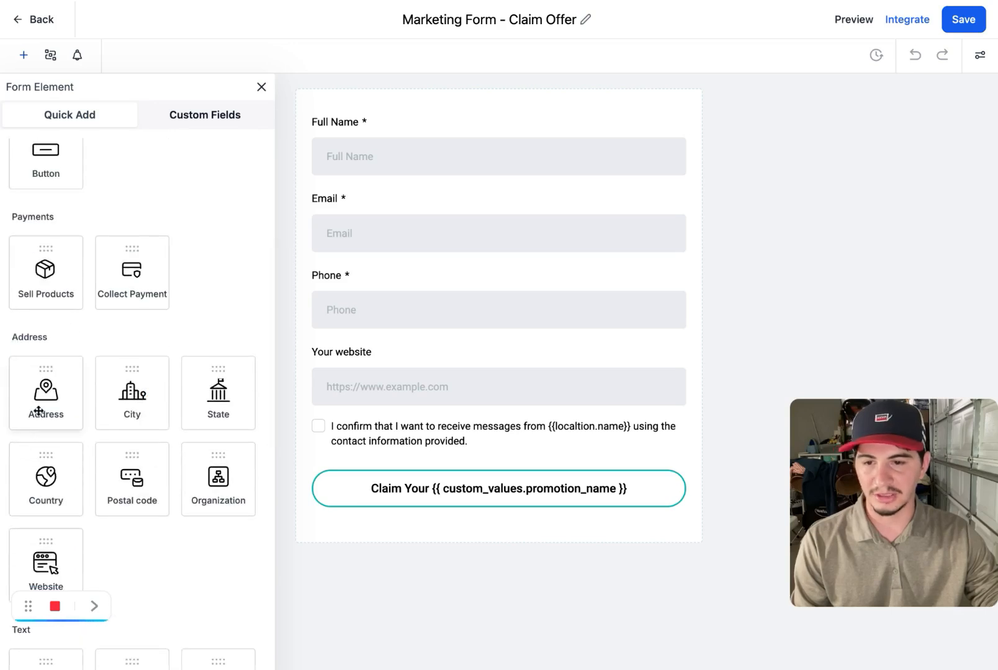
{"action": "scroll", "coordinate": [122, 372], "scroll_direction": "down", "scroll_amount": 4}
{"action": "scroll", "coordinate": [163, 403], "scroll_direction": "down", "scroll_amount": 6}
{"action": "scroll", "coordinate": [163, 428], "scroll_direction": "up", "scroll_amount": 15}
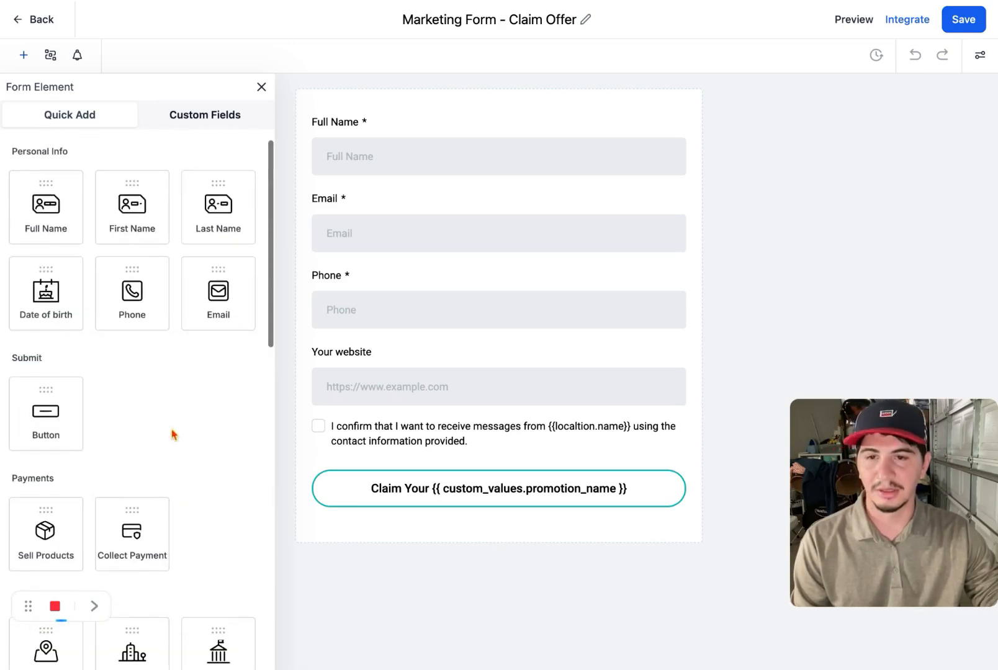
{"action": "left_click", "coordinate": [262, 87]}
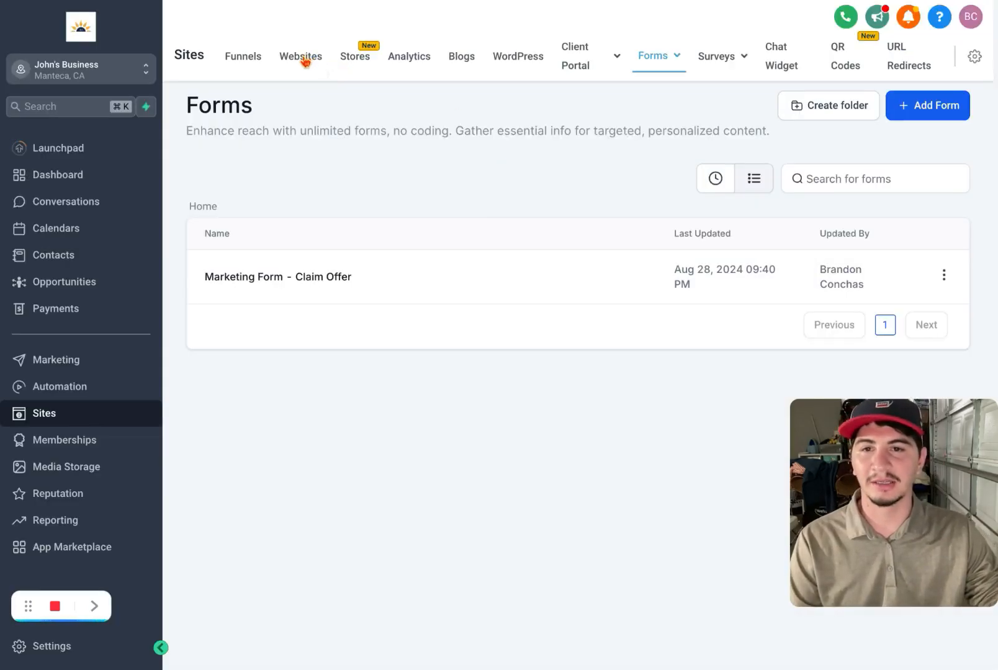
Open the Home page of the Marketing Agency website for editing
{"action": "left_click", "coordinate": [301, 58]}
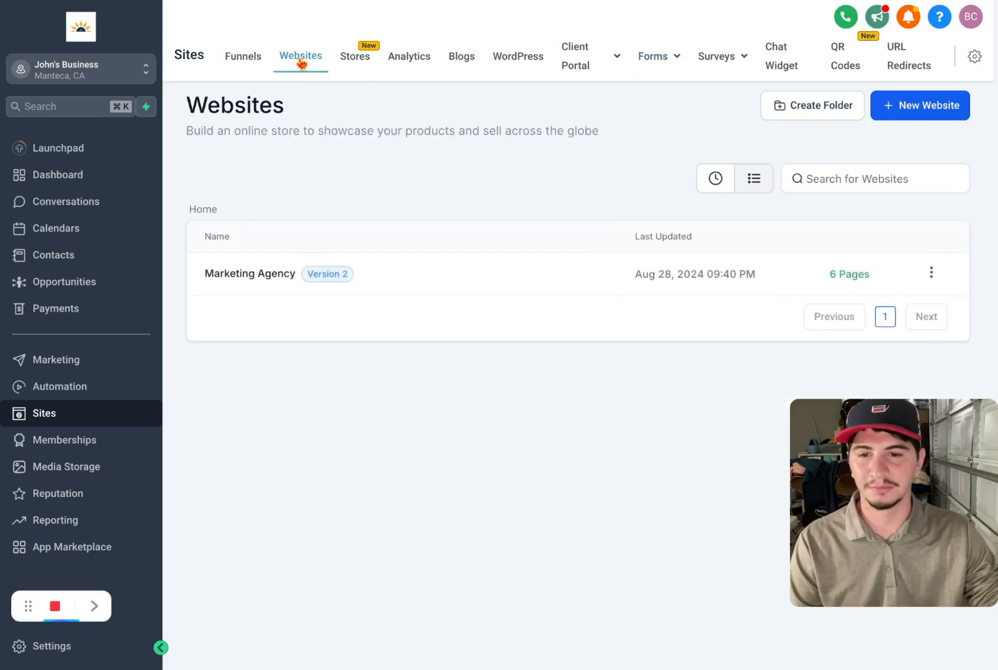
{"action": "left_click", "coordinate": [250, 275]}
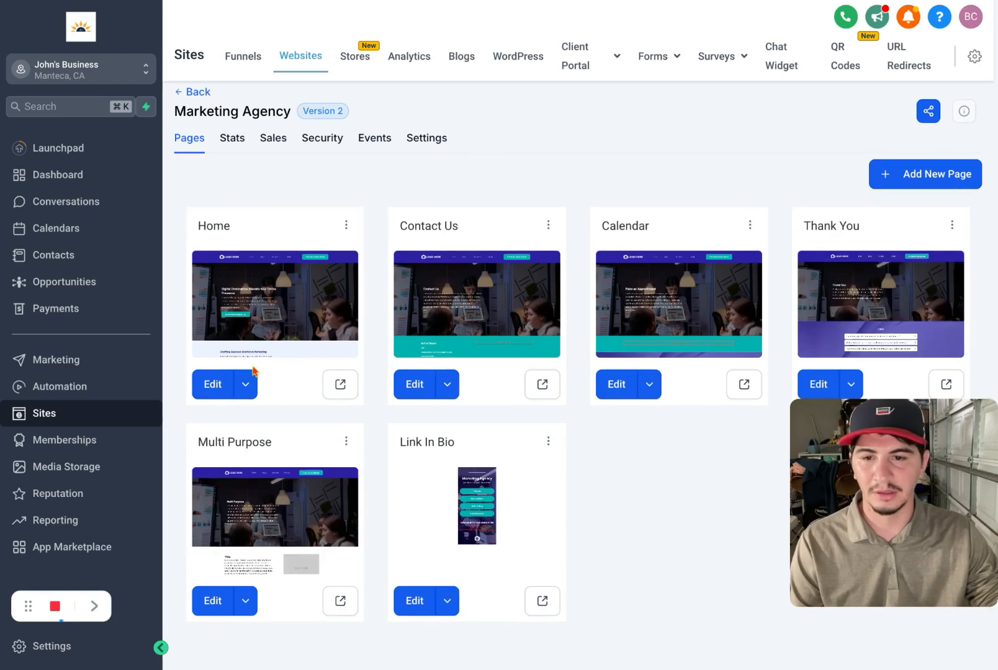
{"action": "left_click", "coordinate": [211, 384]}
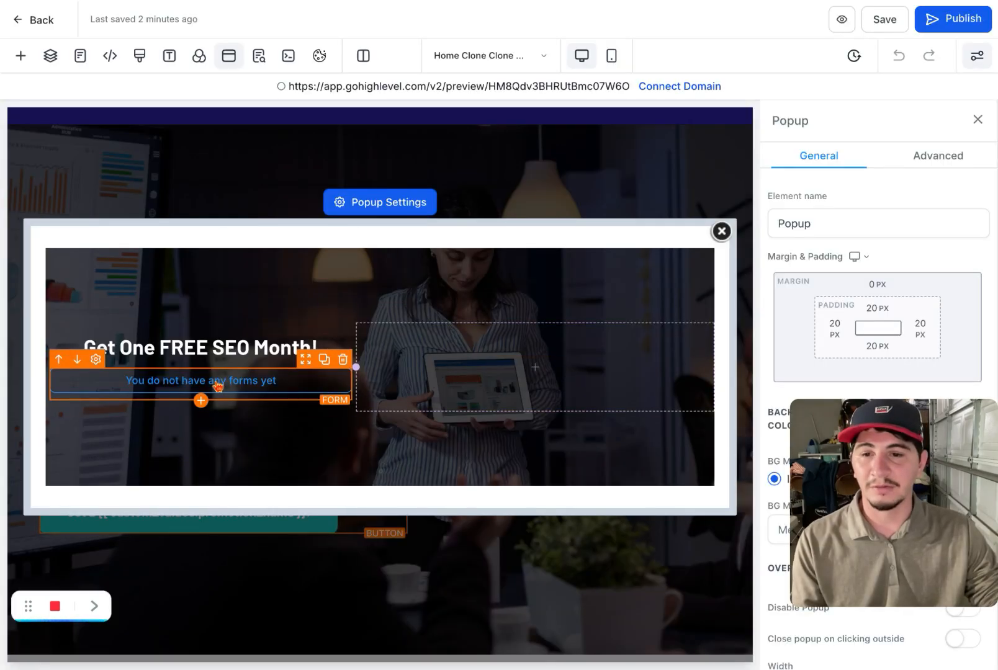
Assign Marketing Form - Claim Offer to the form element in the Home page popup, save the page and leave the editor
{"action": "left_click", "coordinate": [217, 387]}
{"action": "left_click_drag", "start_coordinate": [914, 493], "coordinate": [898, 171]}
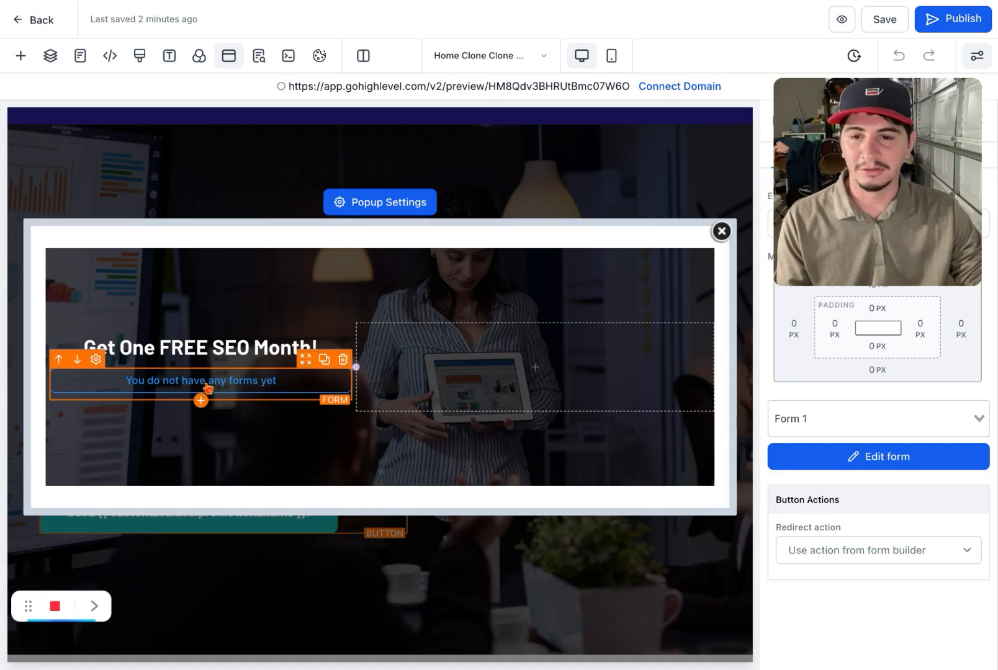
{"action": "left_click", "coordinate": [957, 422]}
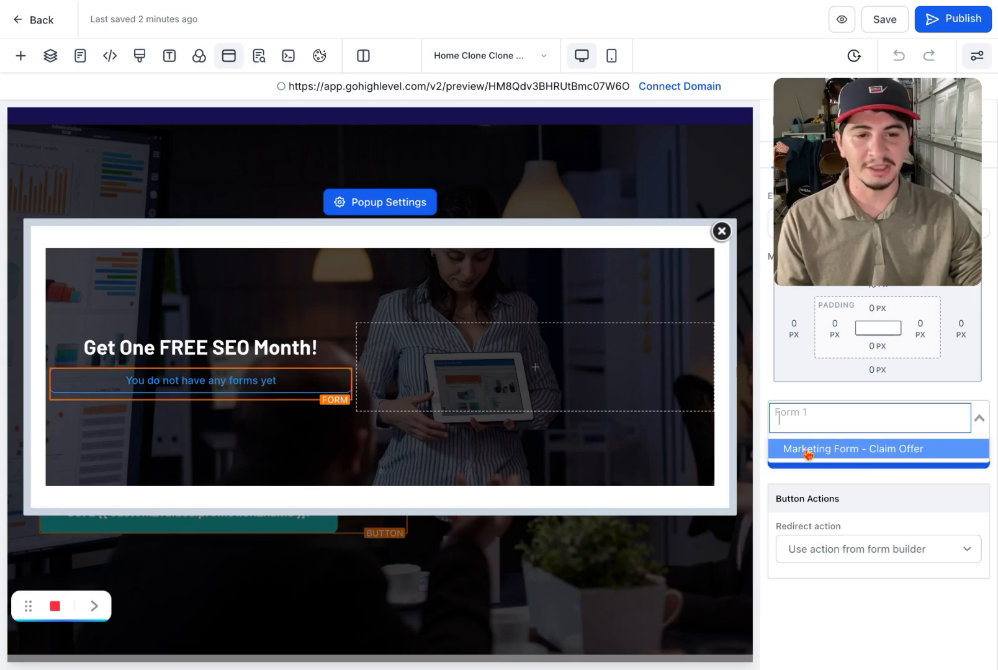
{"action": "left_click", "coordinate": [837, 449]}
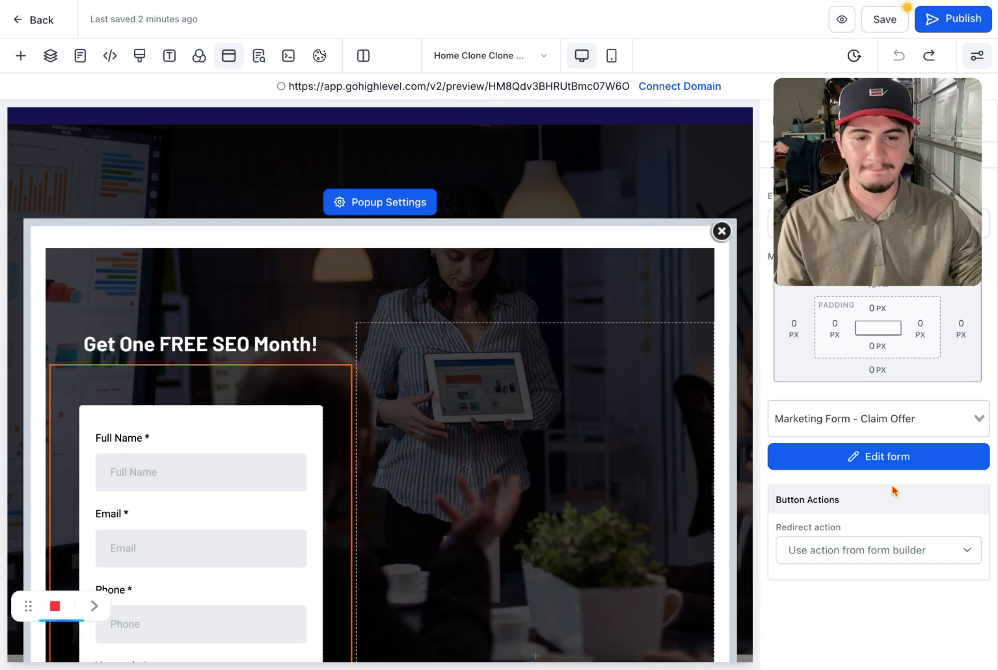
{"action": "scroll", "coordinate": [252, 490], "scroll_direction": "down", "scroll_amount": 5}
{"action": "scroll", "coordinate": [339, 433], "scroll_direction": "up", "scroll_amount": 1}
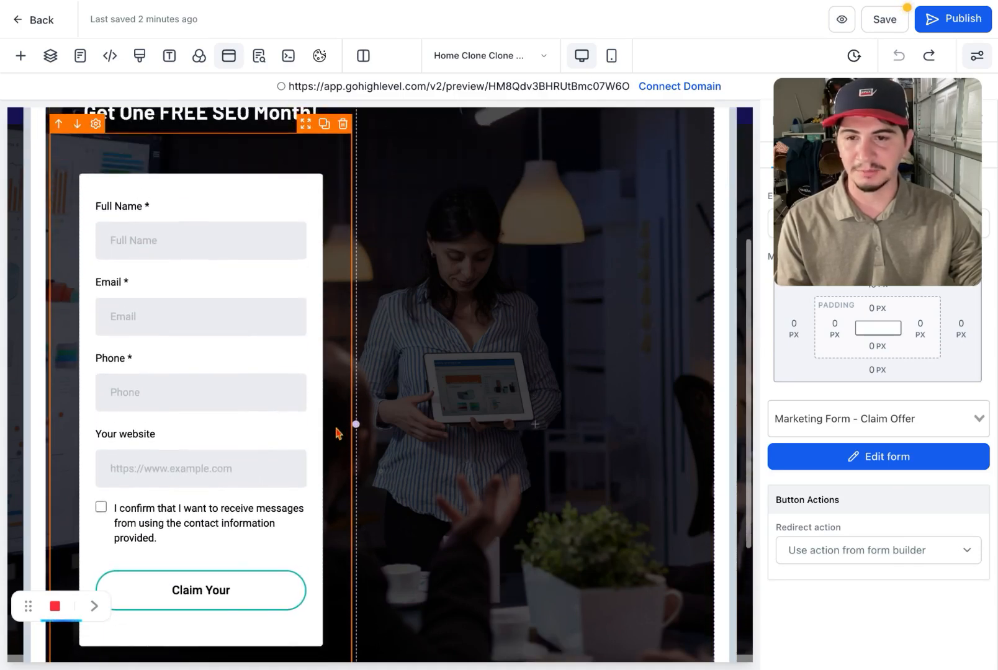
{"action": "left_click", "coordinate": [891, 19]}
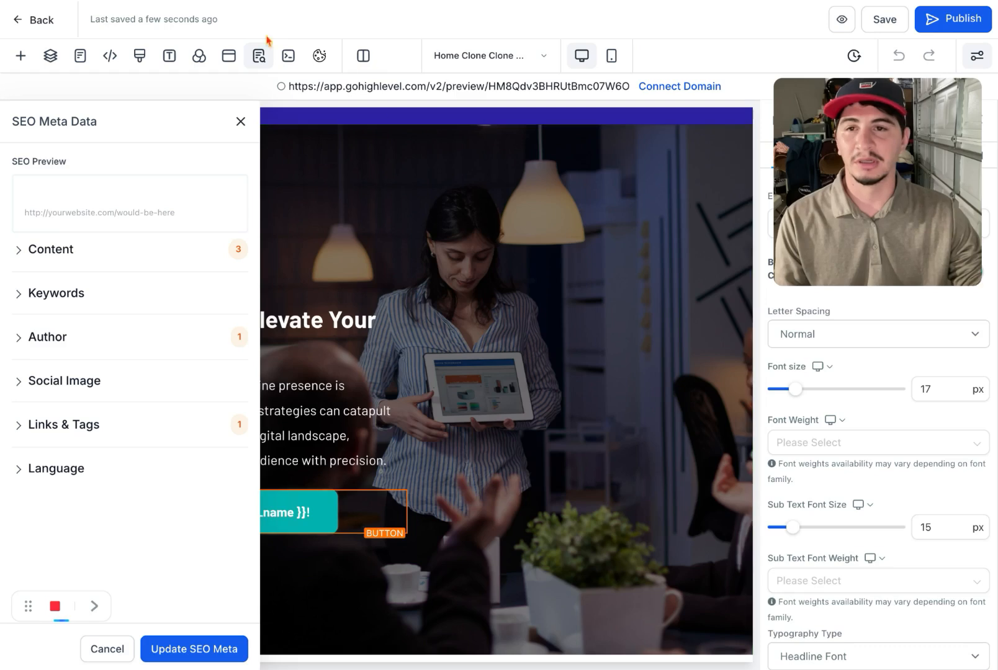
{"action": "left_click", "coordinate": [40, 20]}
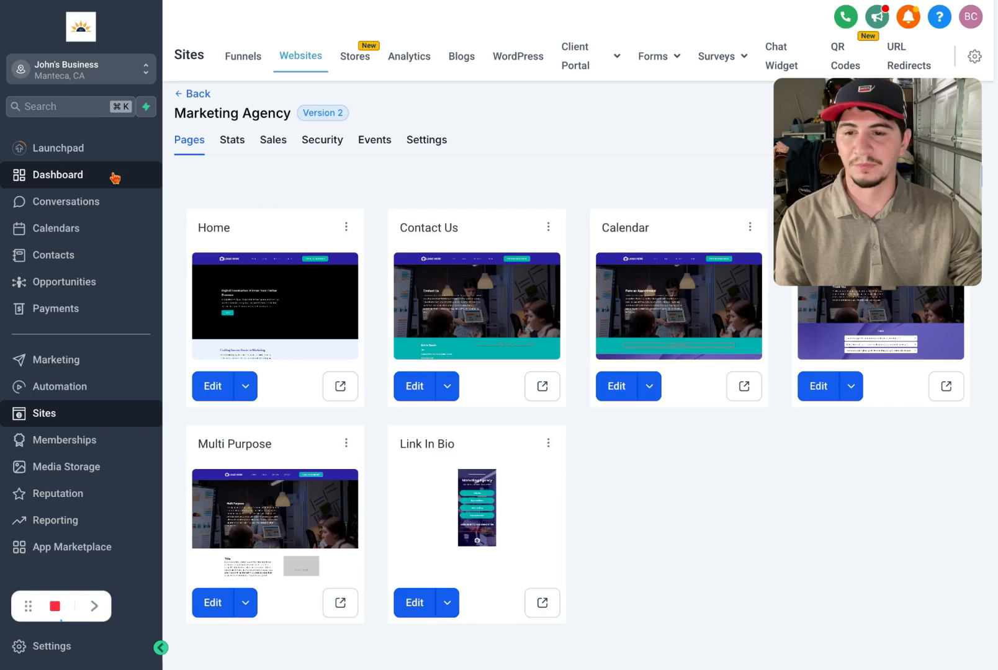
Open the workflow 1. New Lead Nurture (Fast 5) - Claim Offer from the Marketing Workflows folder
{"action": "left_click", "coordinate": [73, 389]}
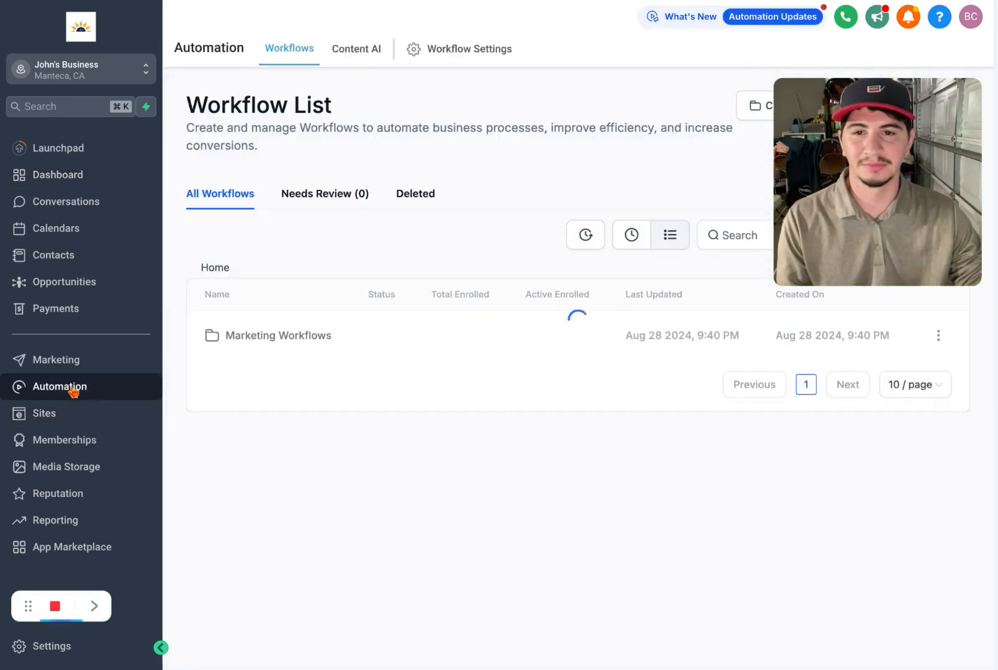
{"action": "left_click", "coordinate": [266, 336]}
{"action": "scroll", "coordinate": [400, 349], "scroll_direction": "down", "scroll_amount": 2}
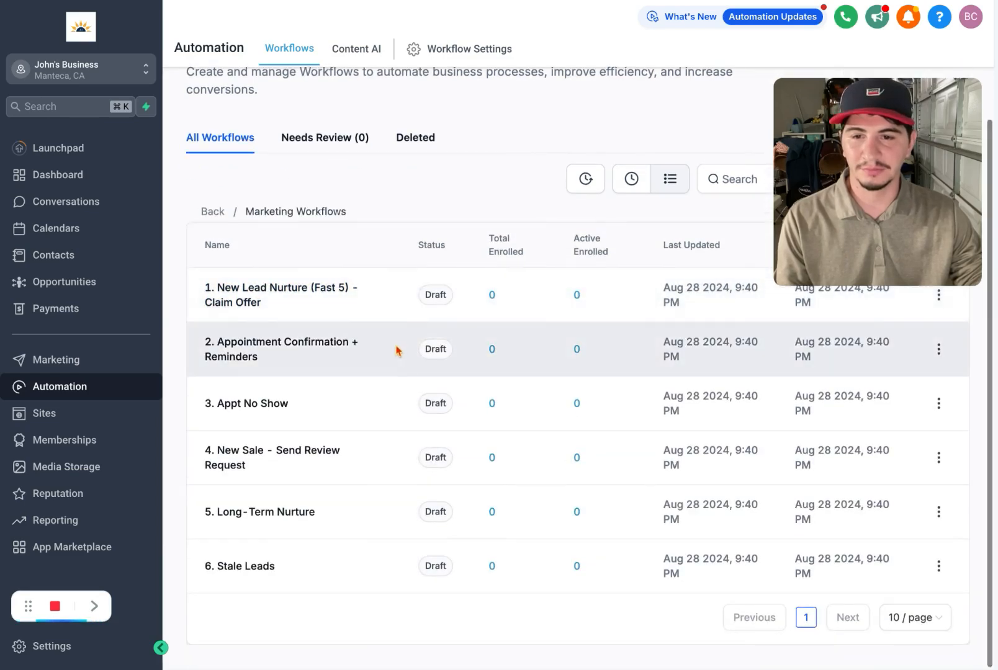
{"action": "left_click", "coordinate": [248, 295]}
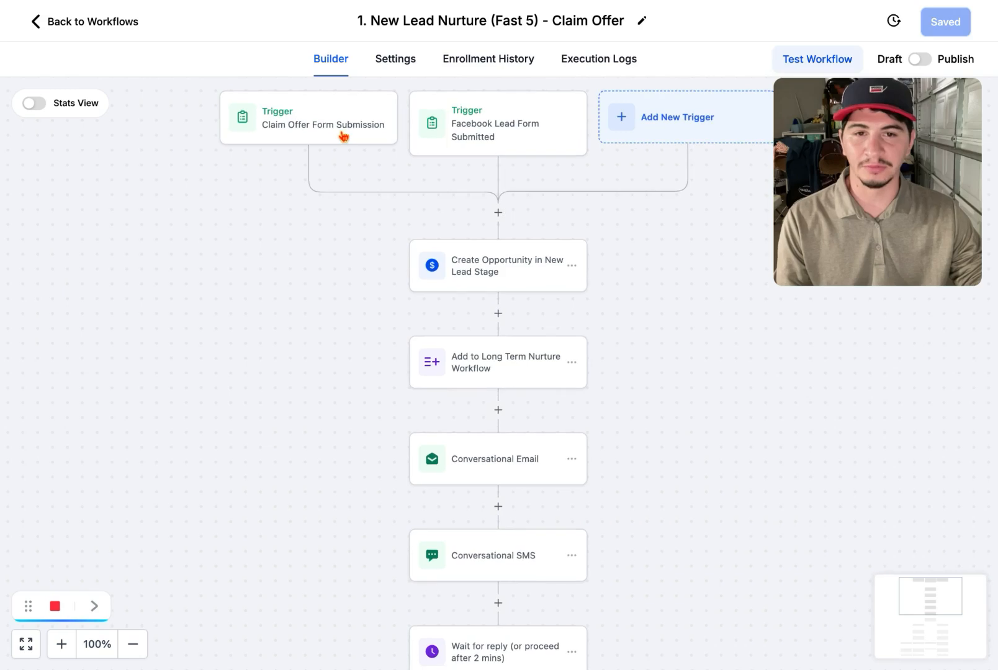
Add Marketing Form - Claim Offer to the Form is filter of the Claim Offer Form Submission trigger and save the trigger
{"action": "left_click", "coordinate": [311, 123]}
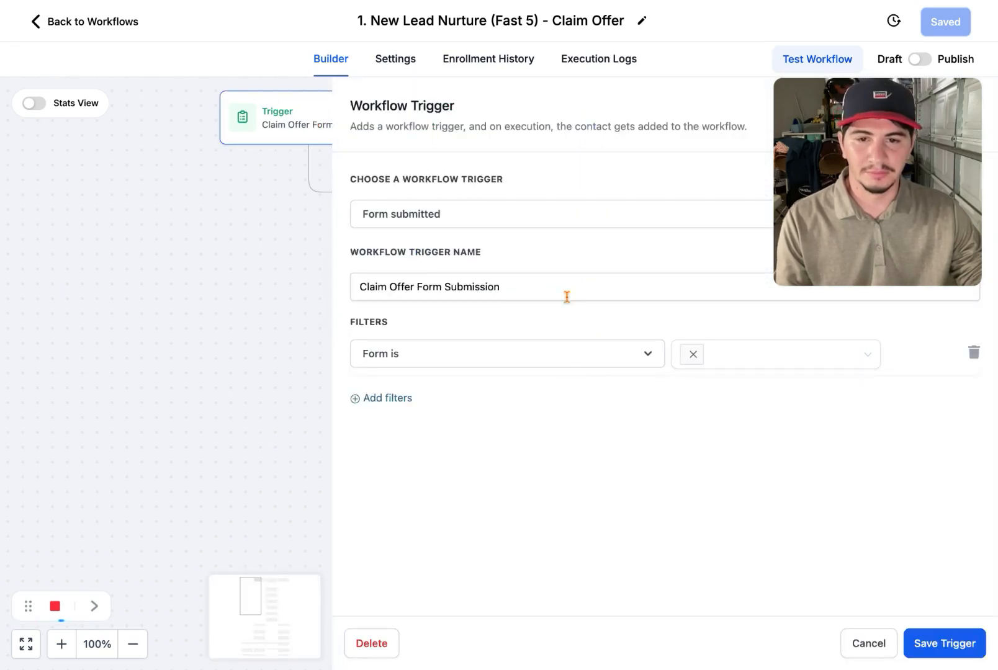
{"action": "left_click", "coordinate": [585, 359]}
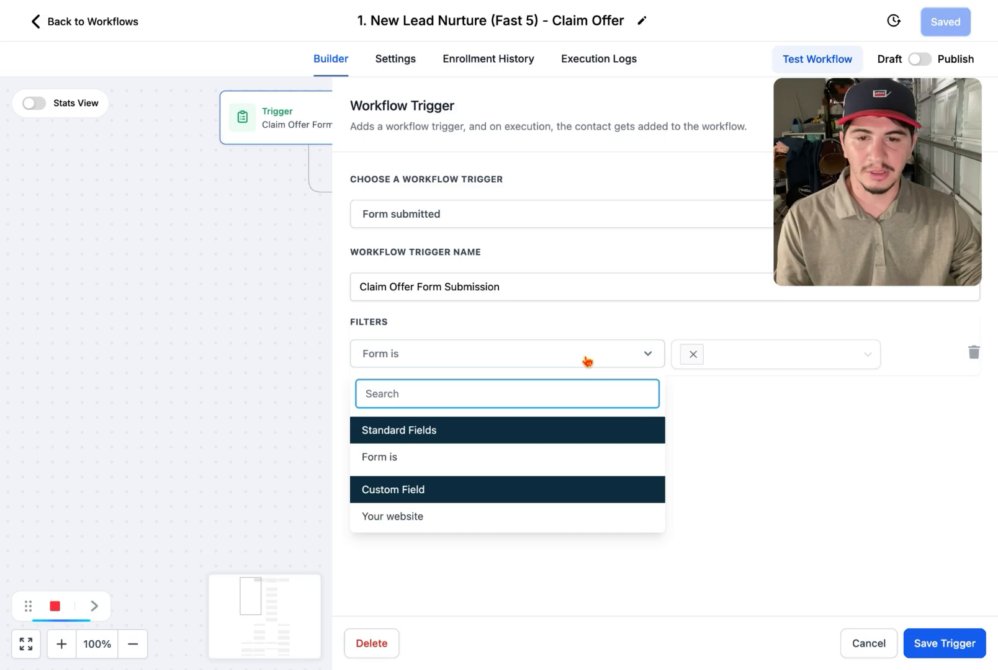
{"action": "left_click", "coordinate": [405, 466]}
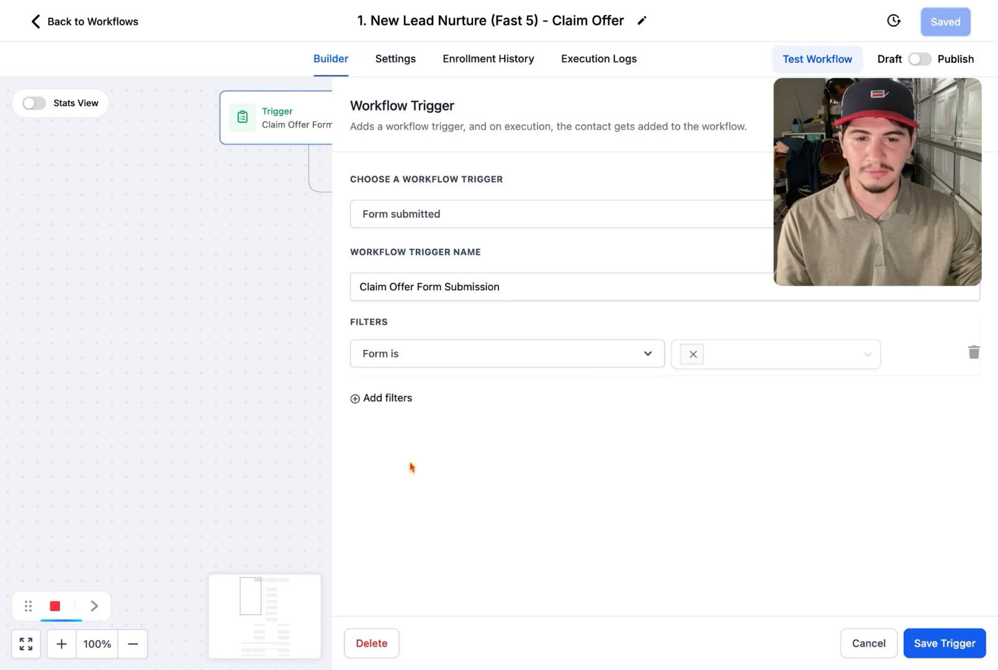
{"action": "left_click", "coordinate": [764, 361]}
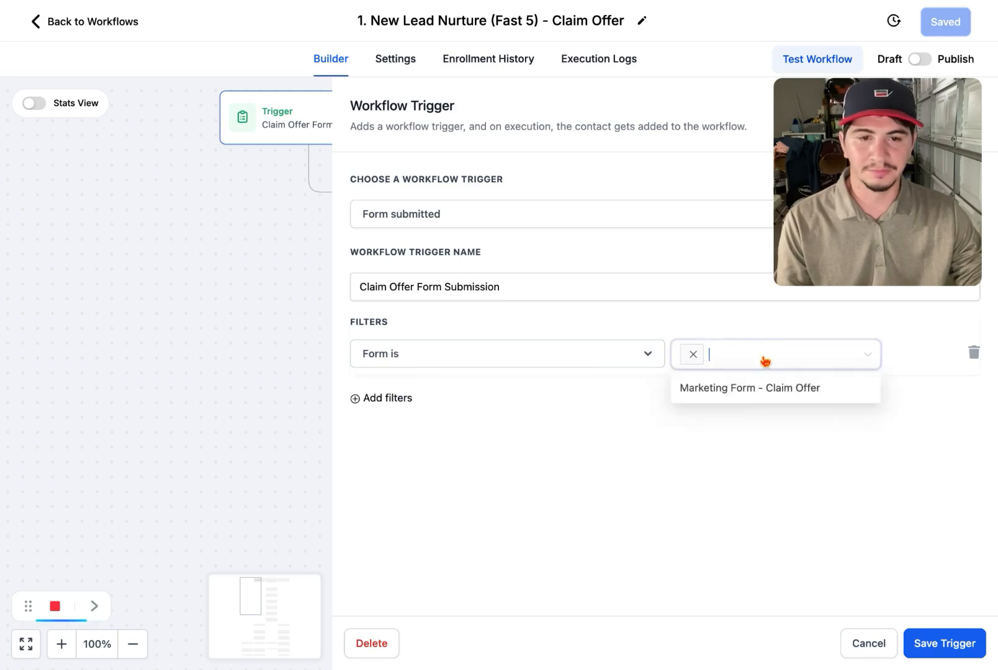
{"action": "left_click", "coordinate": [730, 394]}
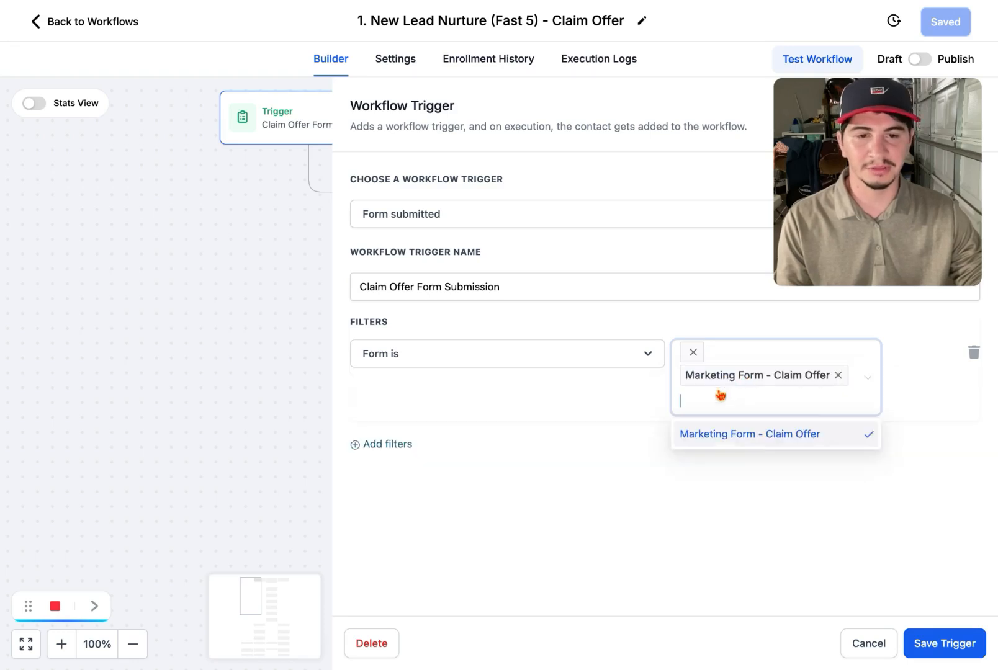
{"action": "left_click", "coordinate": [940, 649]}
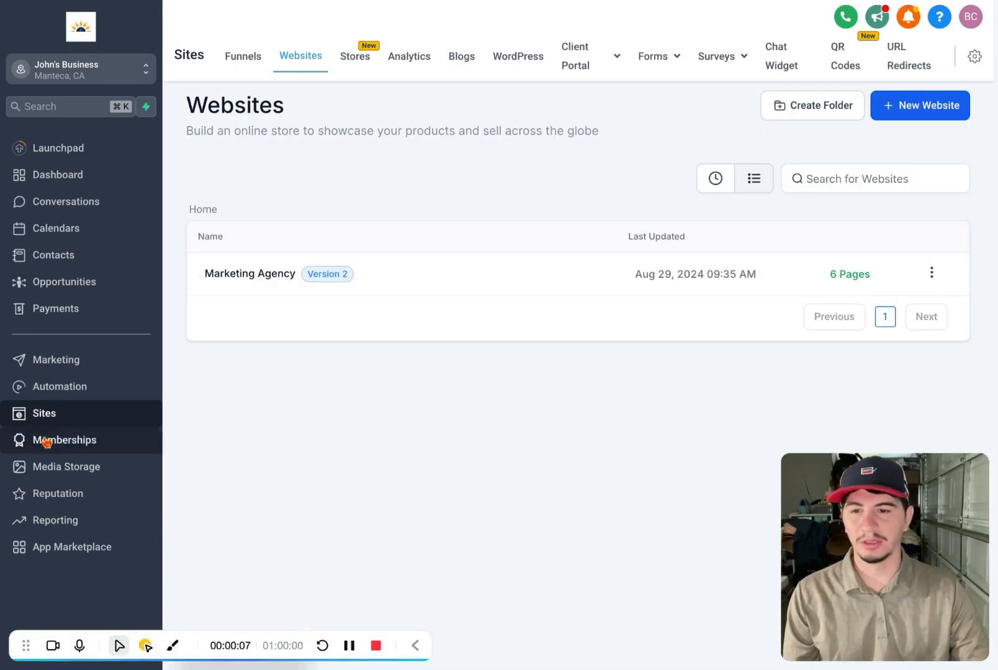
Open Chat Widget1 from the sub-account's website chat widgets for editing
{"action": "mouse_move", "coordinate": [734, 75]}
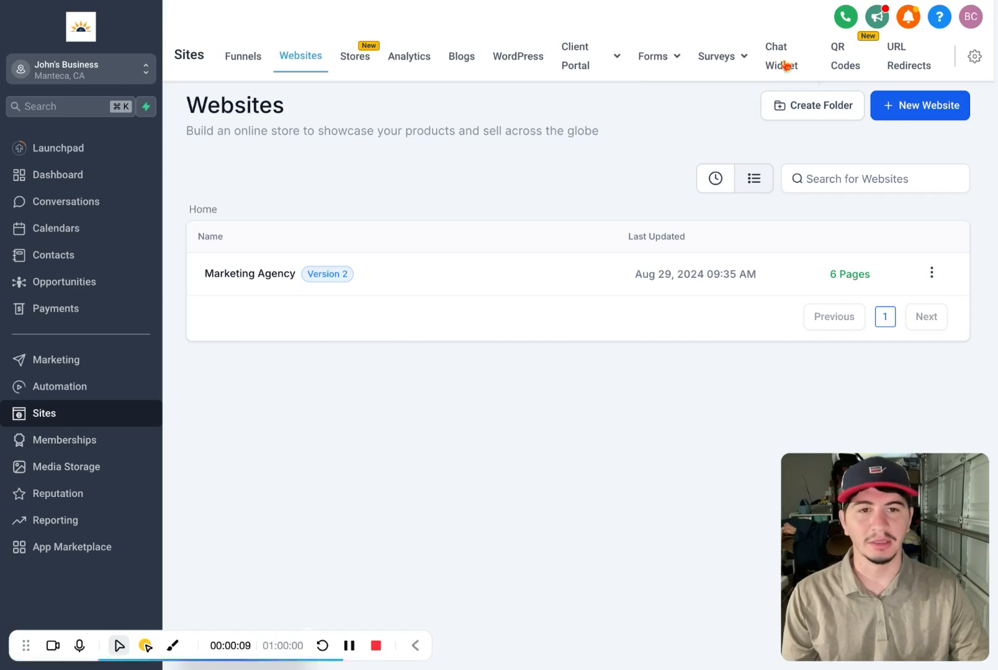
{"action": "left_click", "coordinate": [777, 67]}
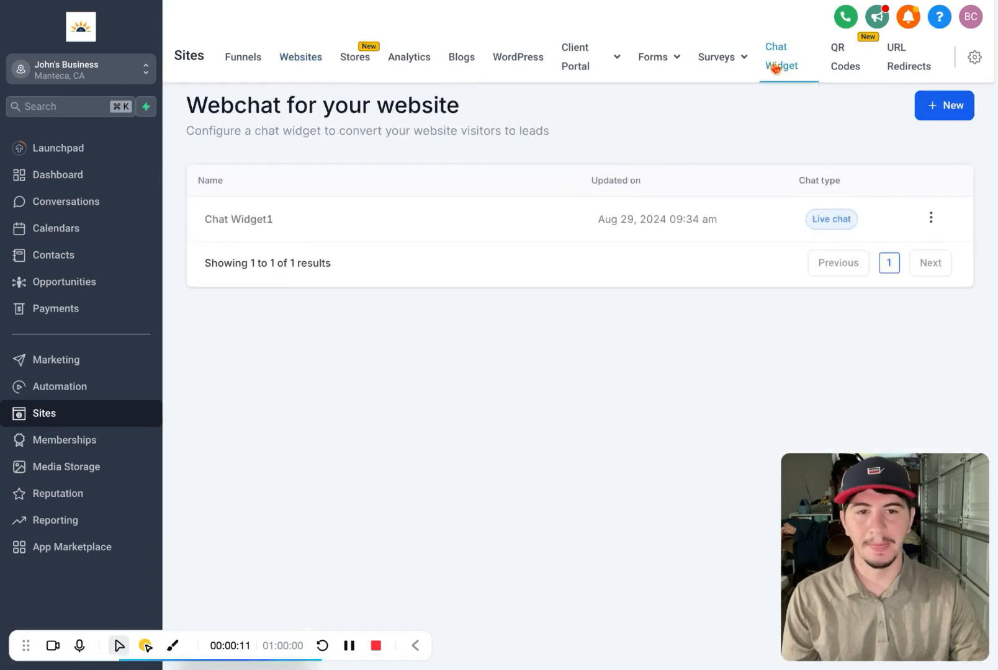
{"action": "left_click", "coordinate": [250, 230]}
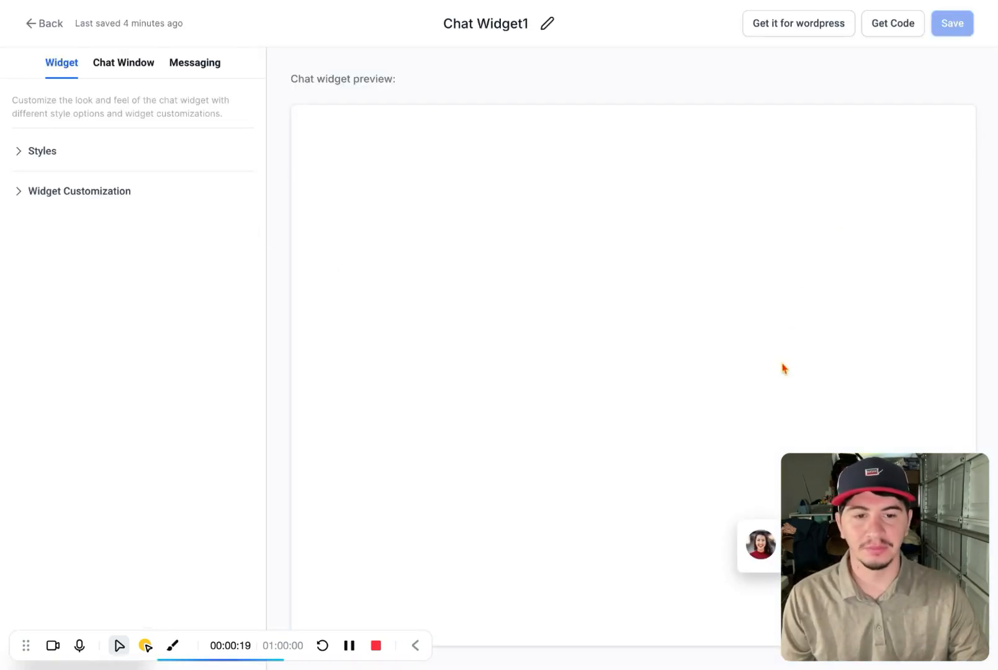
{"action": "left_click_drag", "start_coordinate": [916, 597], "coordinate": [920, 418]}
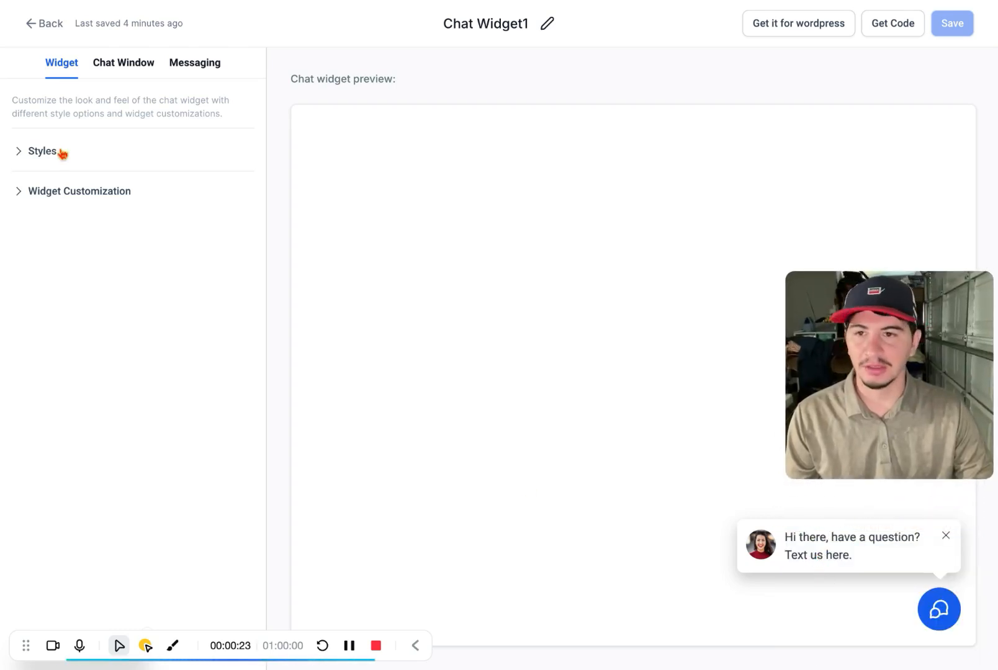
Examine the style and widget customization options of Chat Widget1
{"action": "left_click", "coordinate": [42, 156]}
{"action": "left_click", "coordinate": [42, 156]}
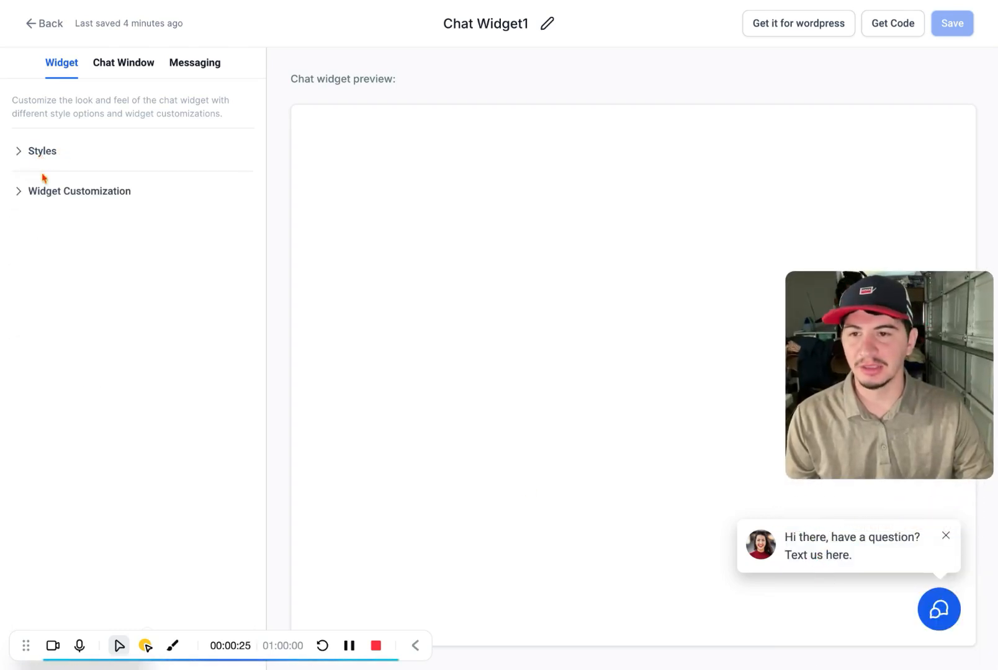
{"action": "left_click", "coordinate": [43, 195]}
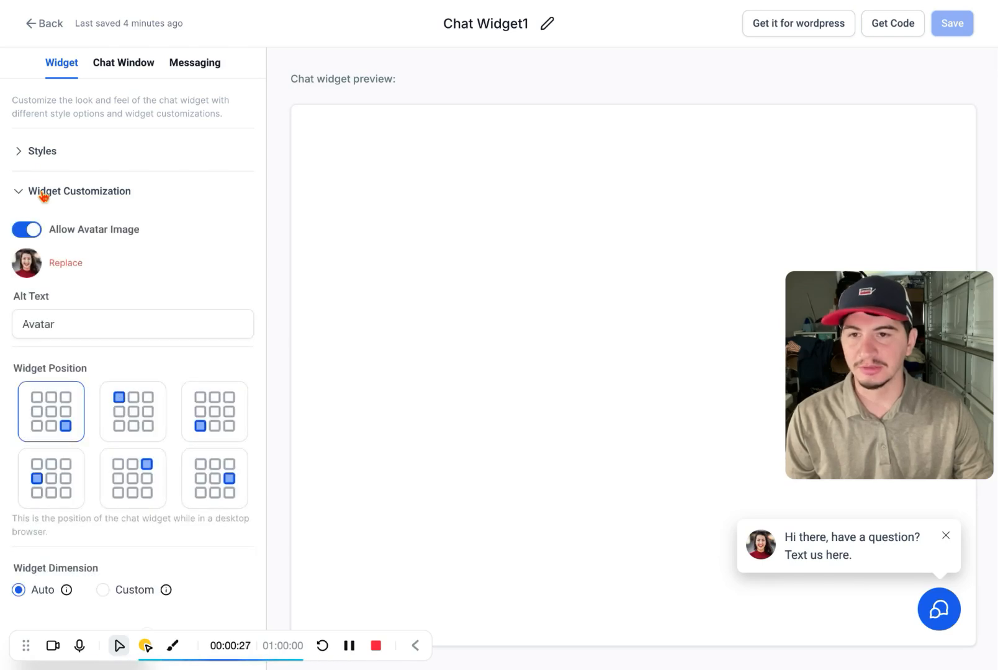
{"action": "left_click", "coordinate": [44, 194]}
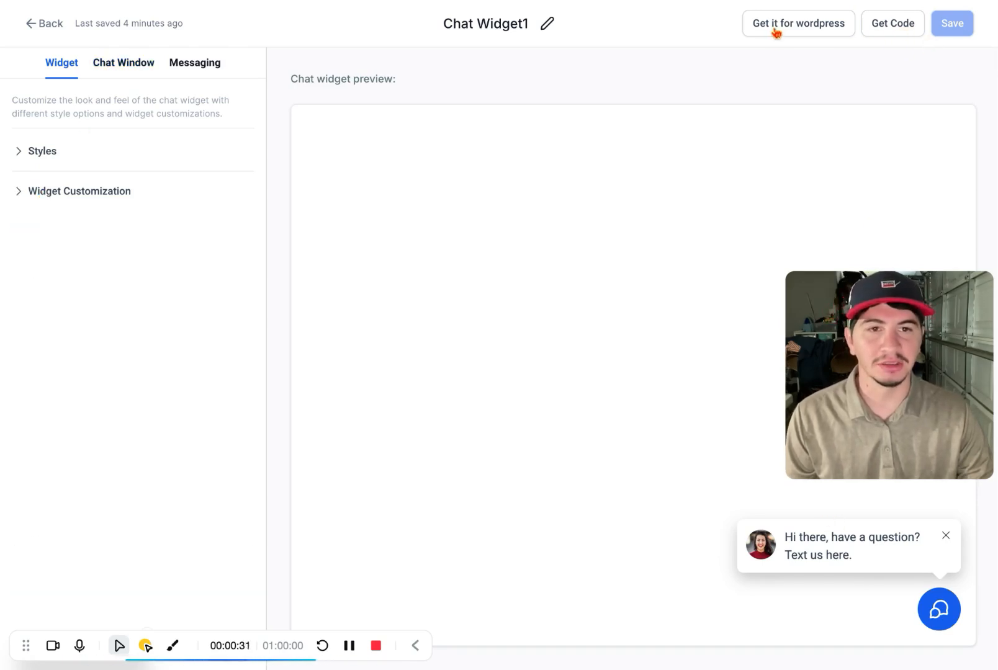
Copy the website embed code of Chat Widget1 and leave the widget editor
{"action": "left_click", "coordinate": [884, 33]}
{"action": "left_click", "coordinate": [732, 481]}
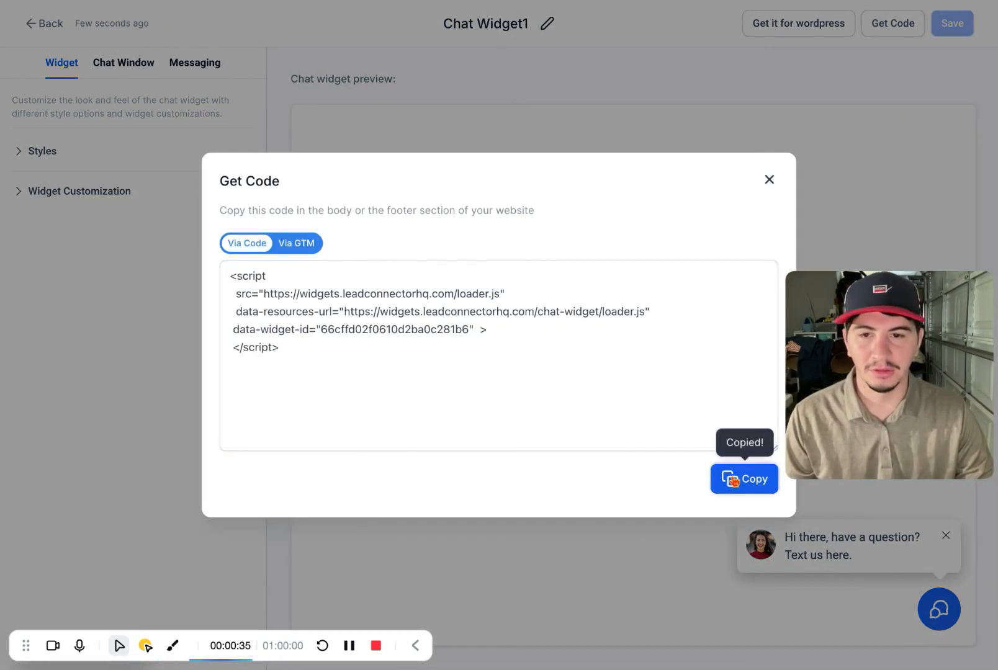
{"action": "left_click", "coordinate": [769, 180]}
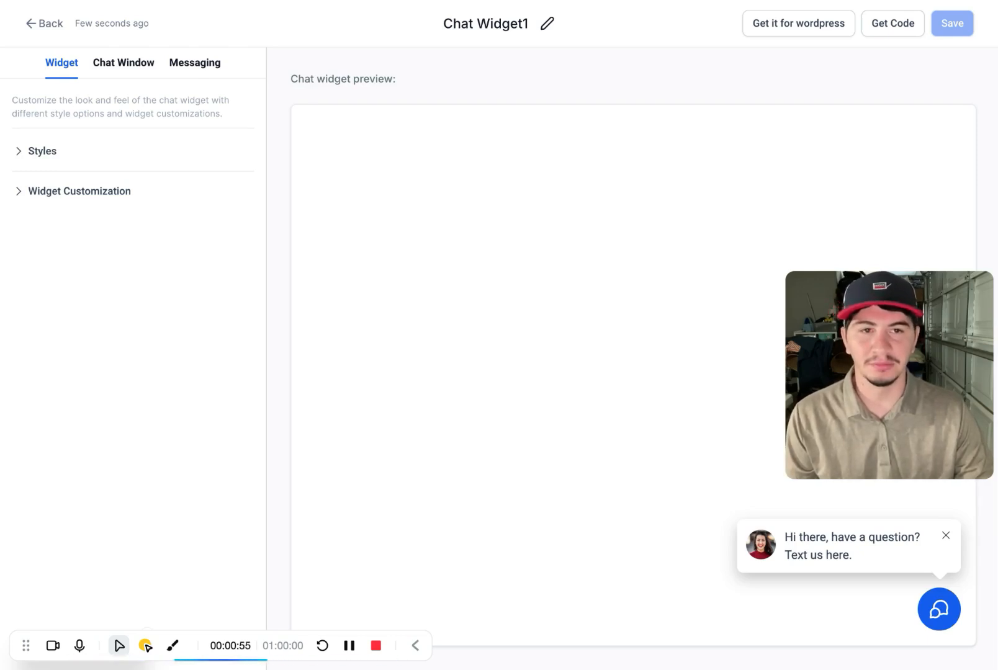
{"action": "left_click", "coordinate": [46, 26]}
Open the settings of the Marketing Agency website and find its chat widget option
{"action": "left_click", "coordinate": [311, 69]}
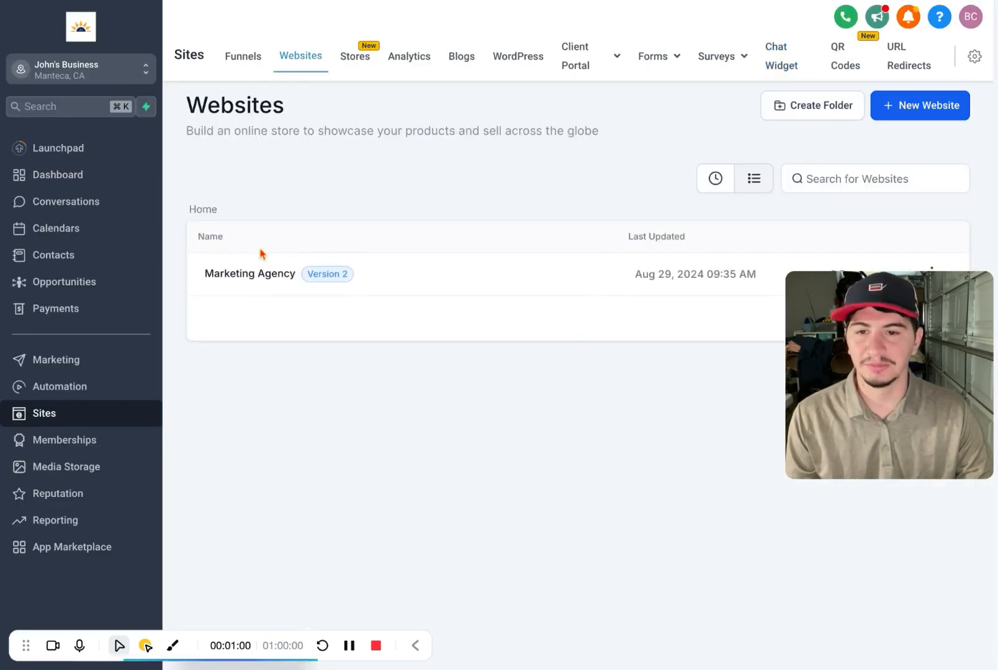
{"action": "left_click", "coordinate": [240, 279]}
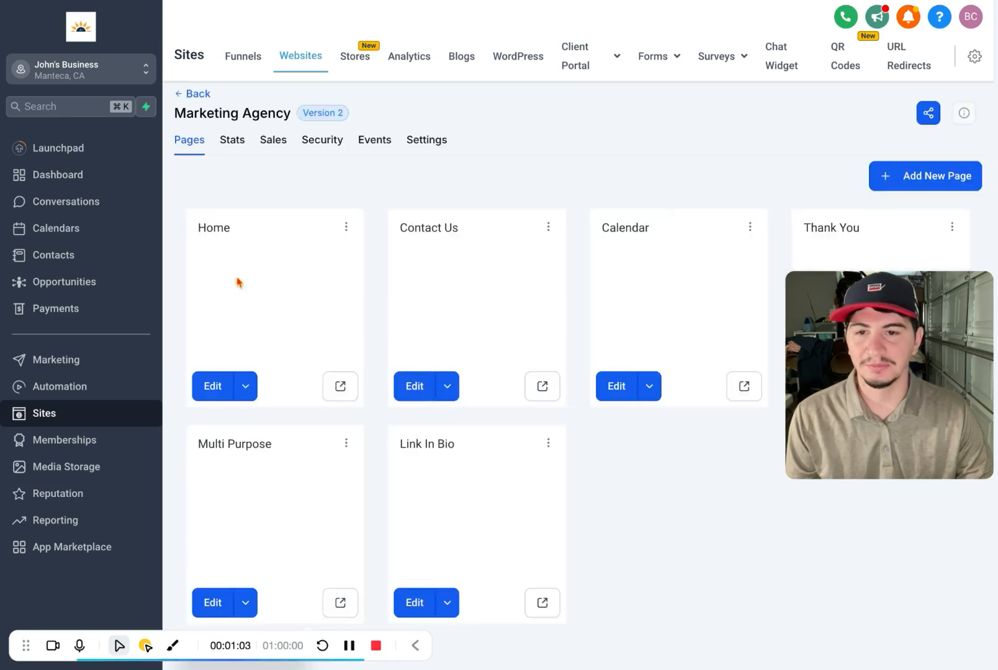
{"action": "left_click", "coordinate": [432, 147]}
{"action": "scroll", "coordinate": [515, 184], "scroll_direction": "down", "scroll_amount": 3}
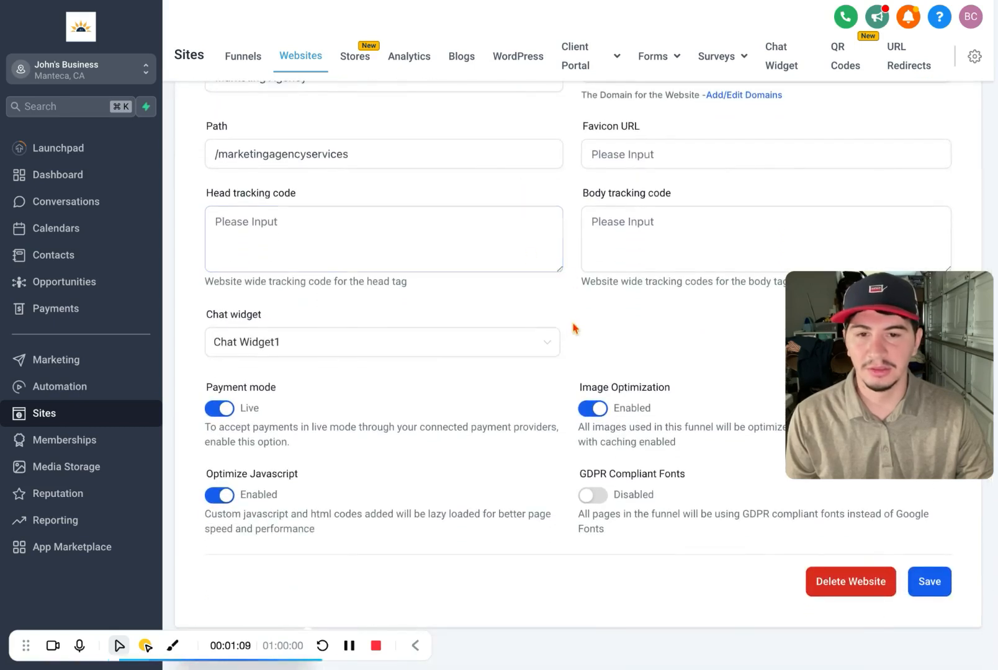
Assign Chat Widget1 as the Marketing Agency website's chat widget and save the website settings
{"action": "left_click", "coordinate": [550, 343]}
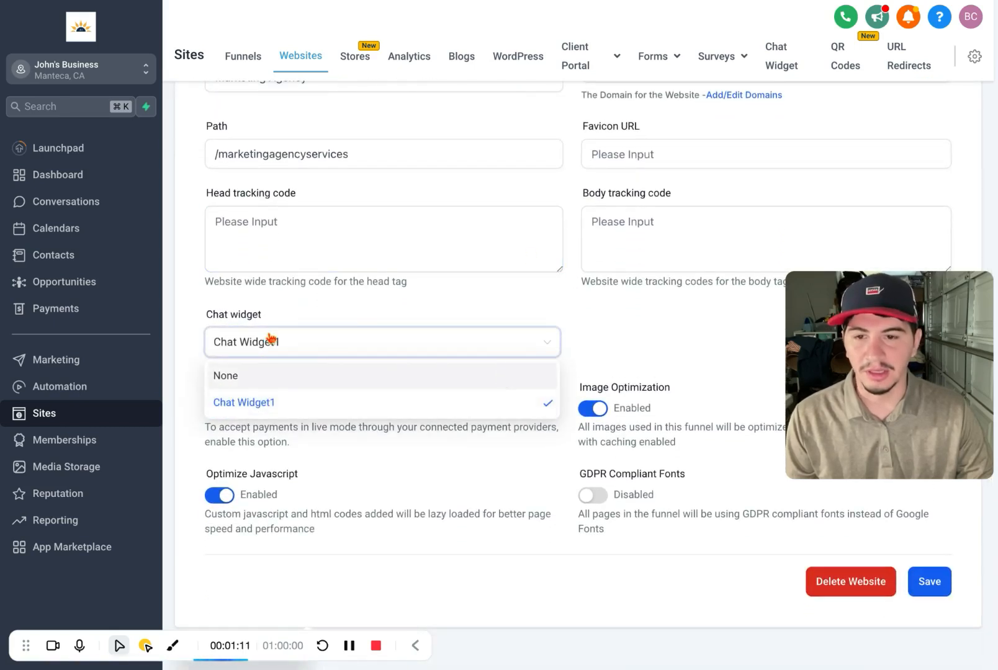
{"action": "left_click", "coordinate": [260, 377]}
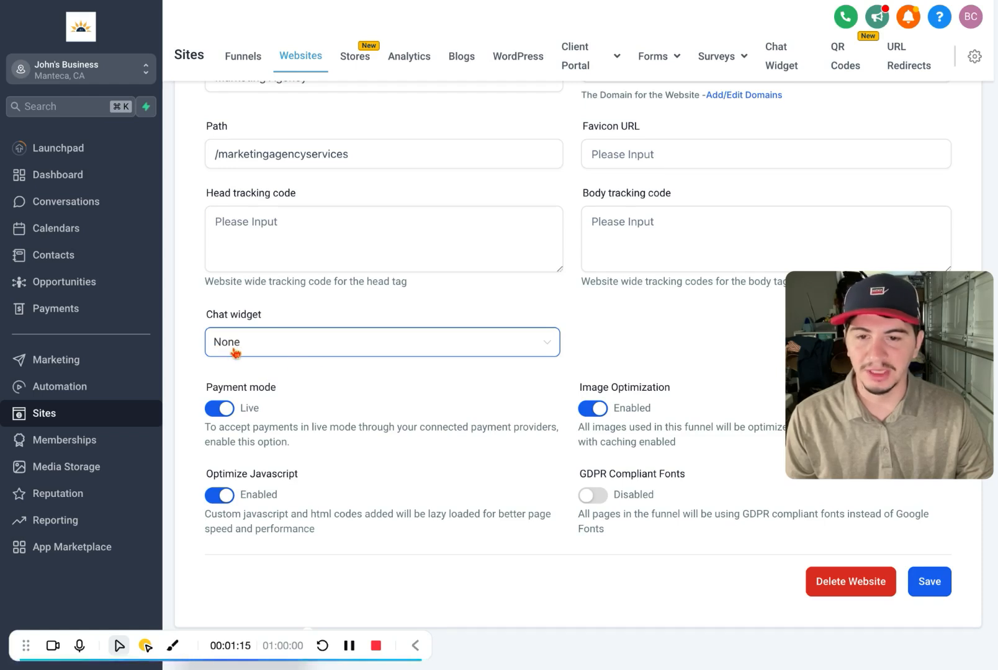
{"action": "left_click", "coordinate": [545, 349]}
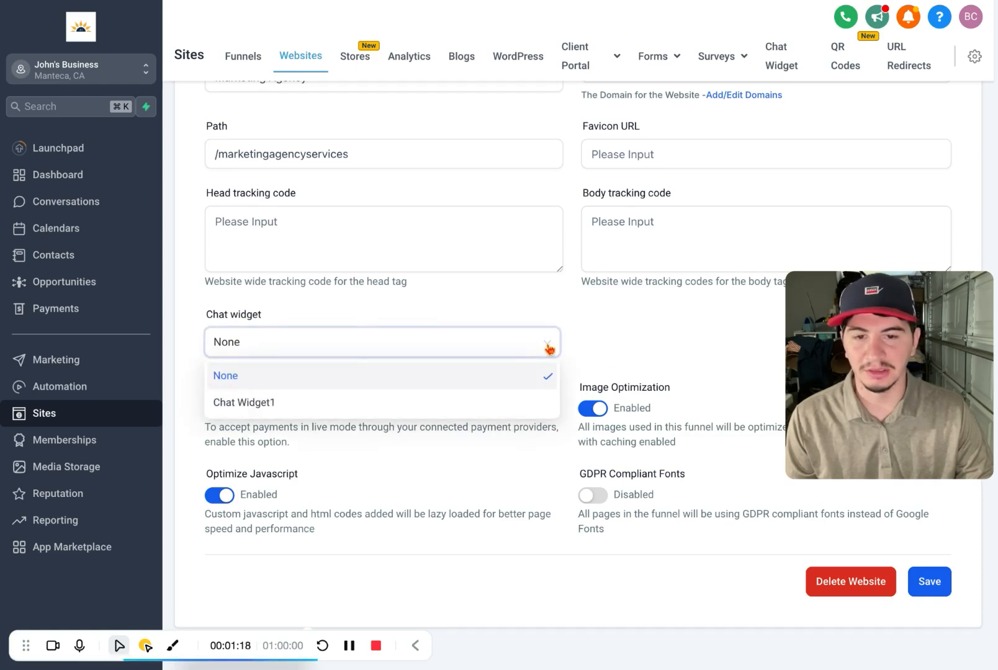
{"action": "left_click", "coordinate": [253, 405]}
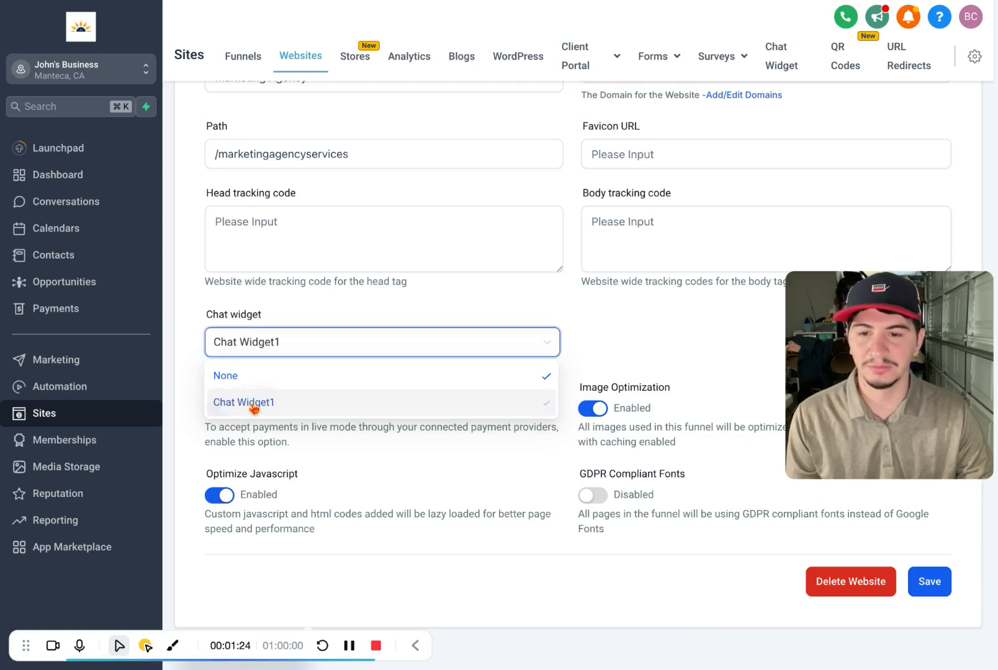
{"action": "left_click", "coordinate": [931, 594]}
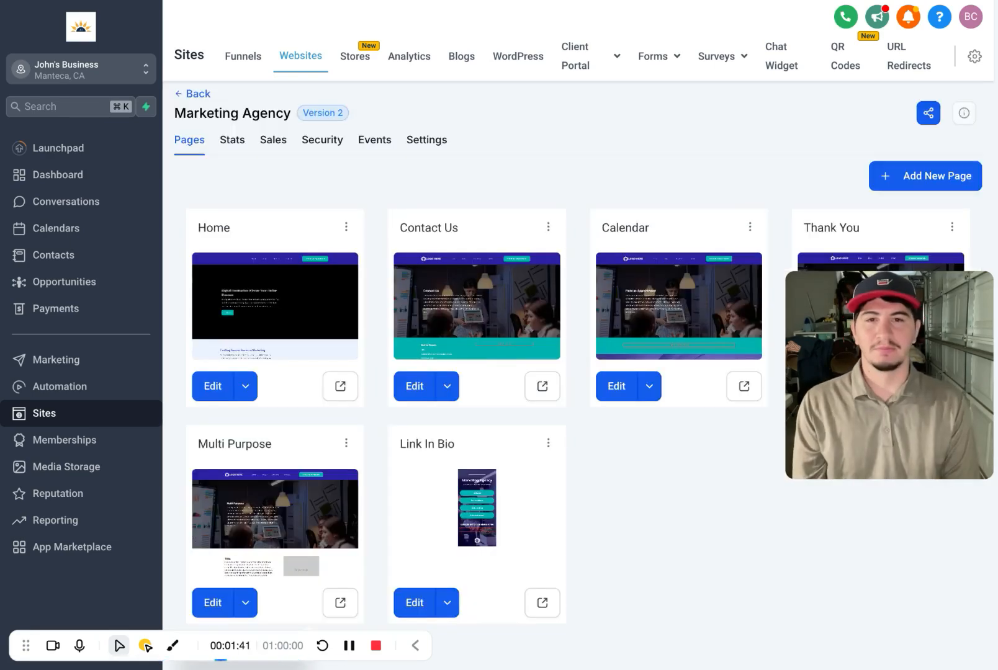